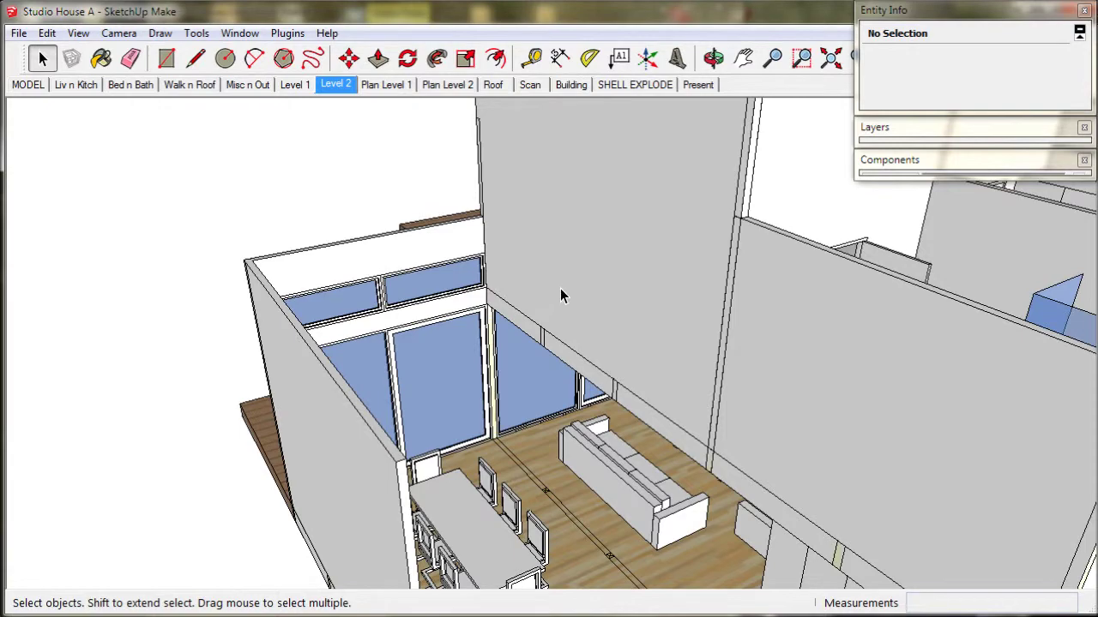
# Step: Open the Level 2 shell for editing at the room with the three glazed panels and check which wall geometry is connected
pyautogui.scroll(-5, 560, 292)
pyautogui.moveTo(560, 292); pyautogui.dragTo(723, 342, button='middle')
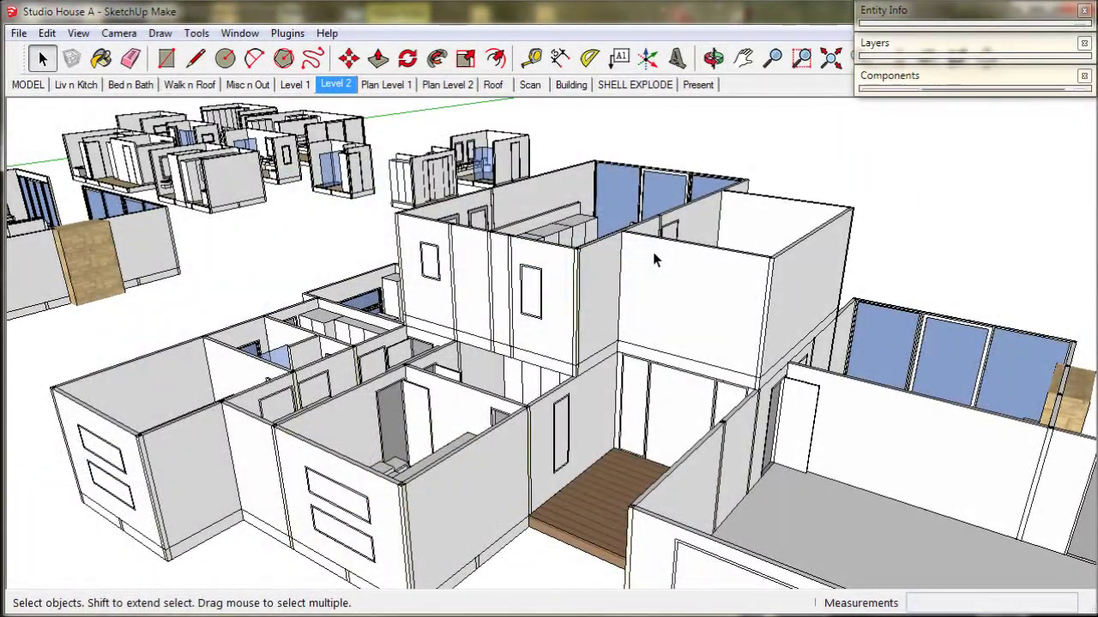
pyautogui.click(653, 254)
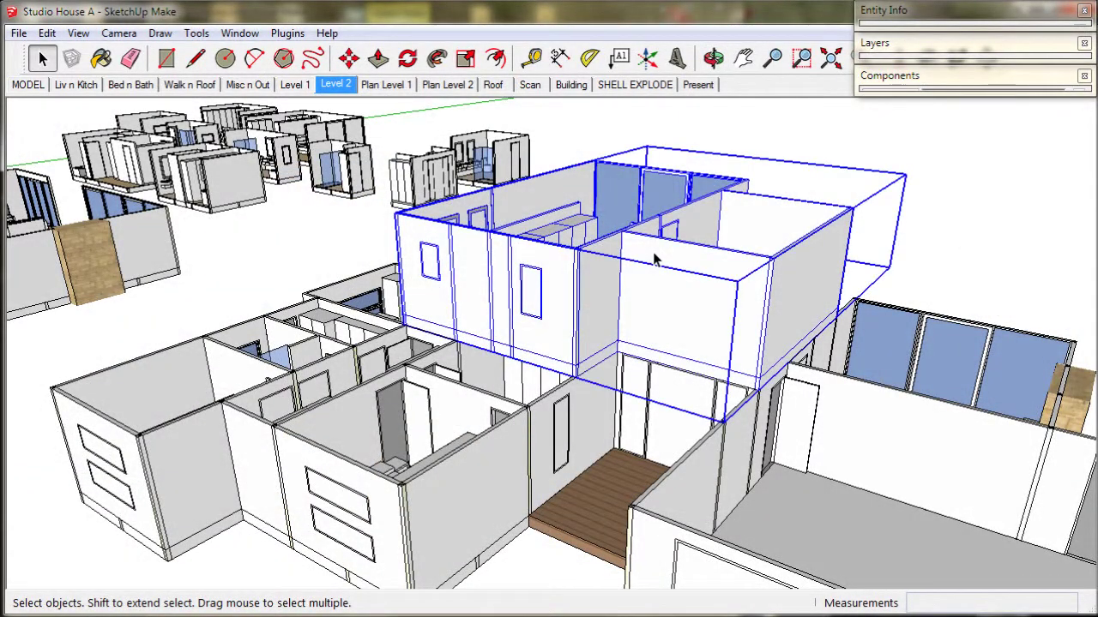
pyautogui.press('o')
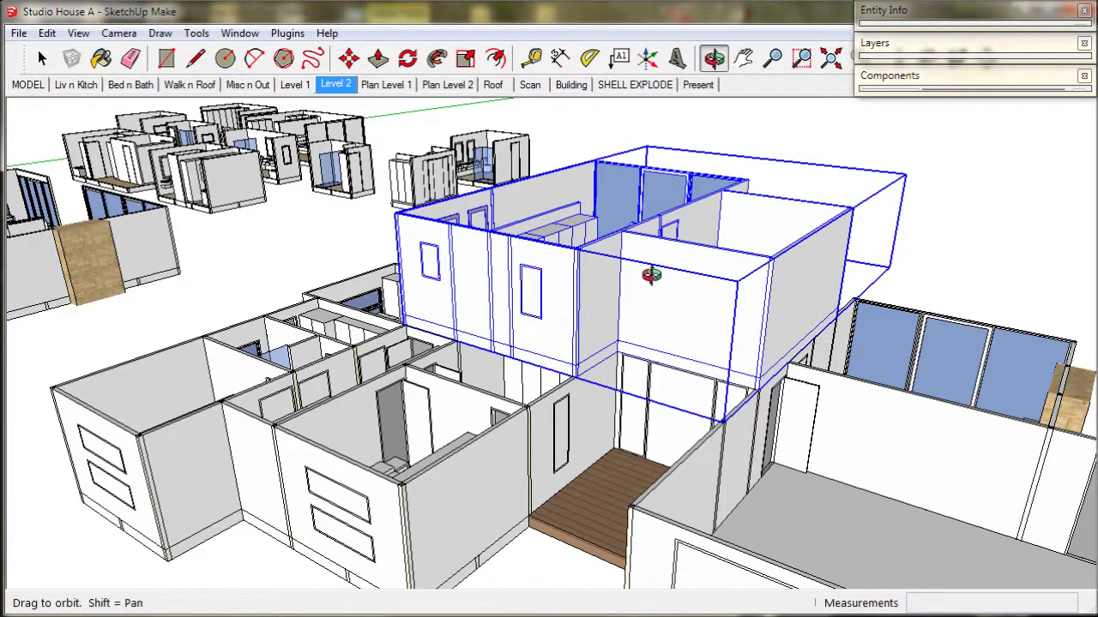
pyautogui.moveTo(651, 274); pyautogui.dragTo(625, 455)
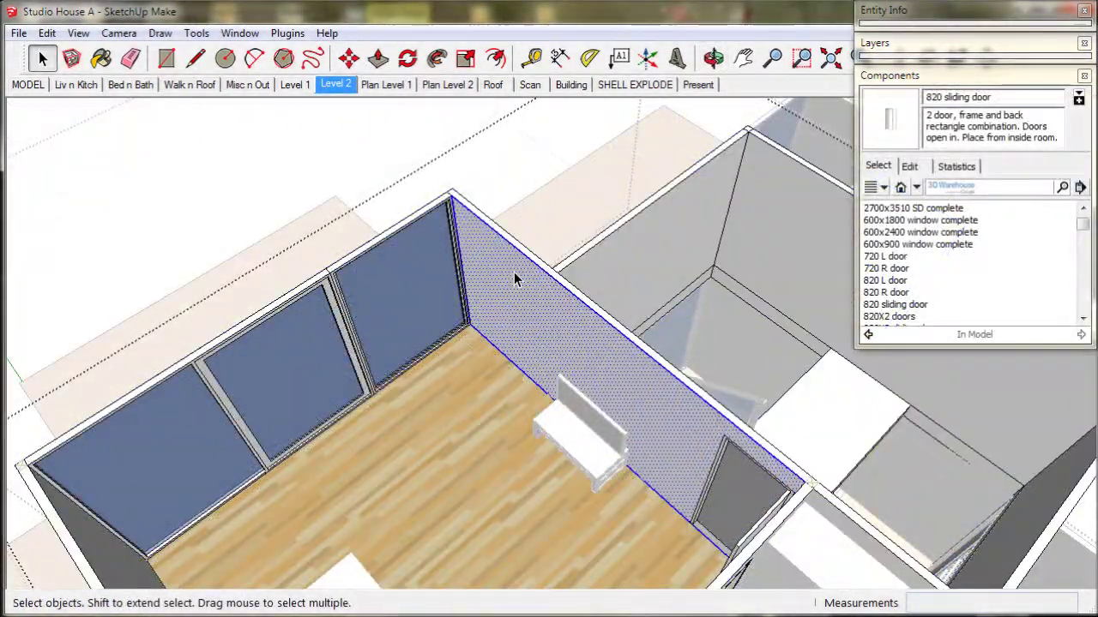
pyautogui.tripleClick(514, 272)
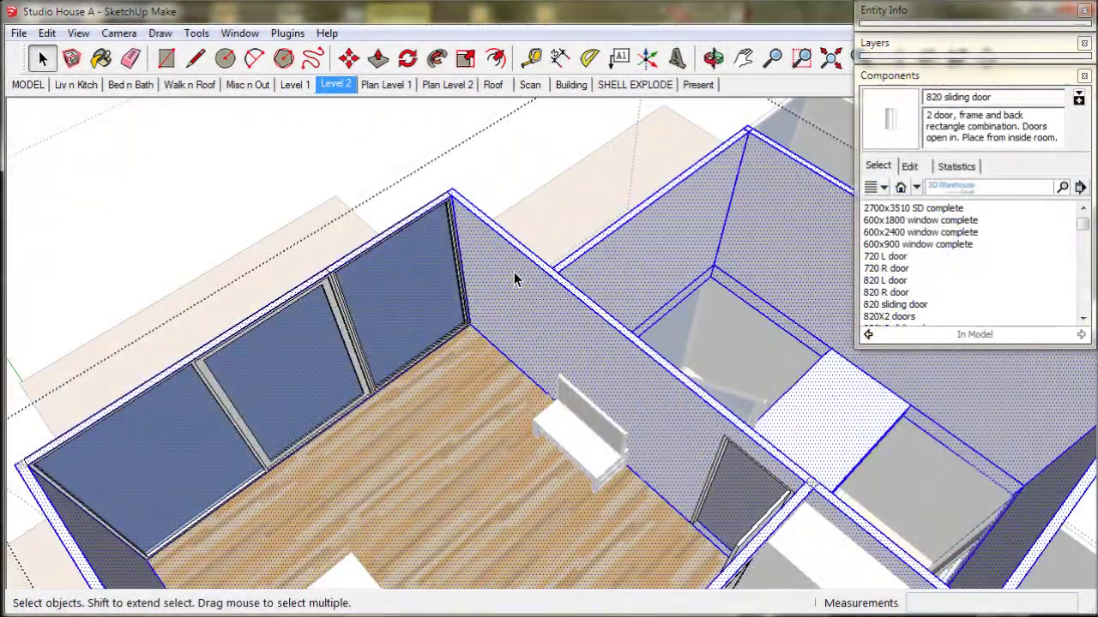
pyautogui.click(486, 165)
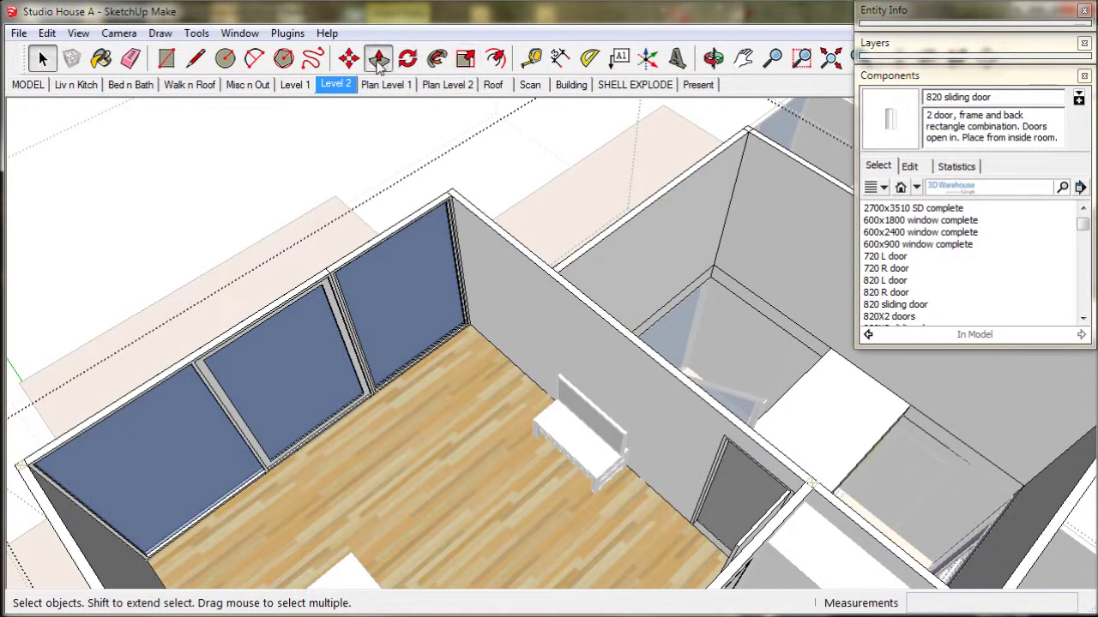
# Step: Push/Pull the top faces of the room's walls up by 1500 mm, including the wall above the glazed panels
pyautogui.click(378, 59)
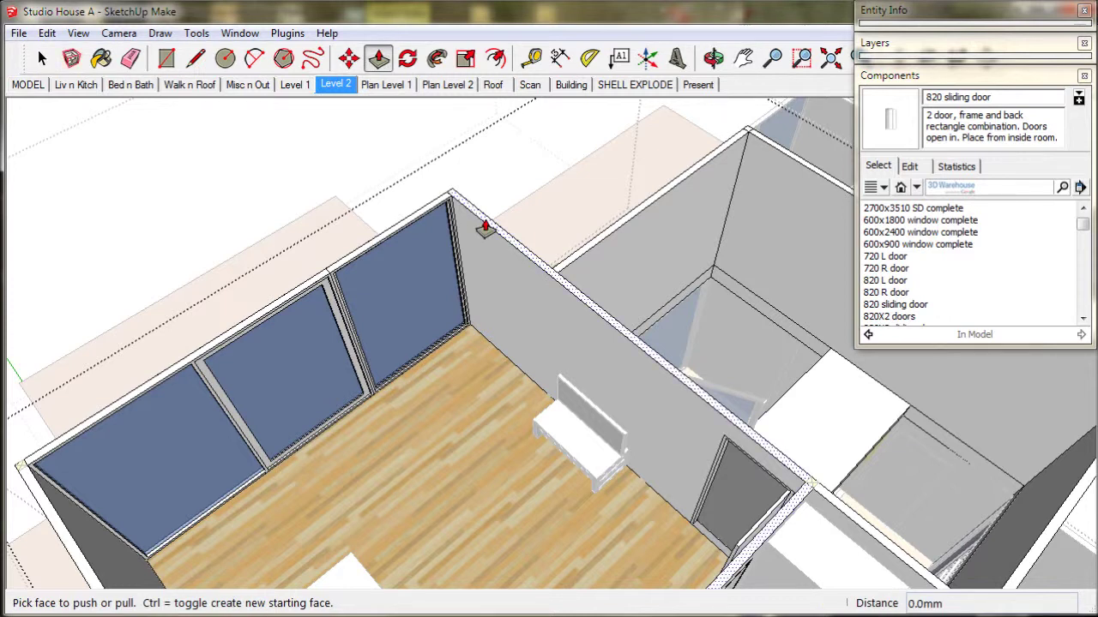
pyautogui.moveTo(485, 227); pyautogui.dragTo(486, 210)
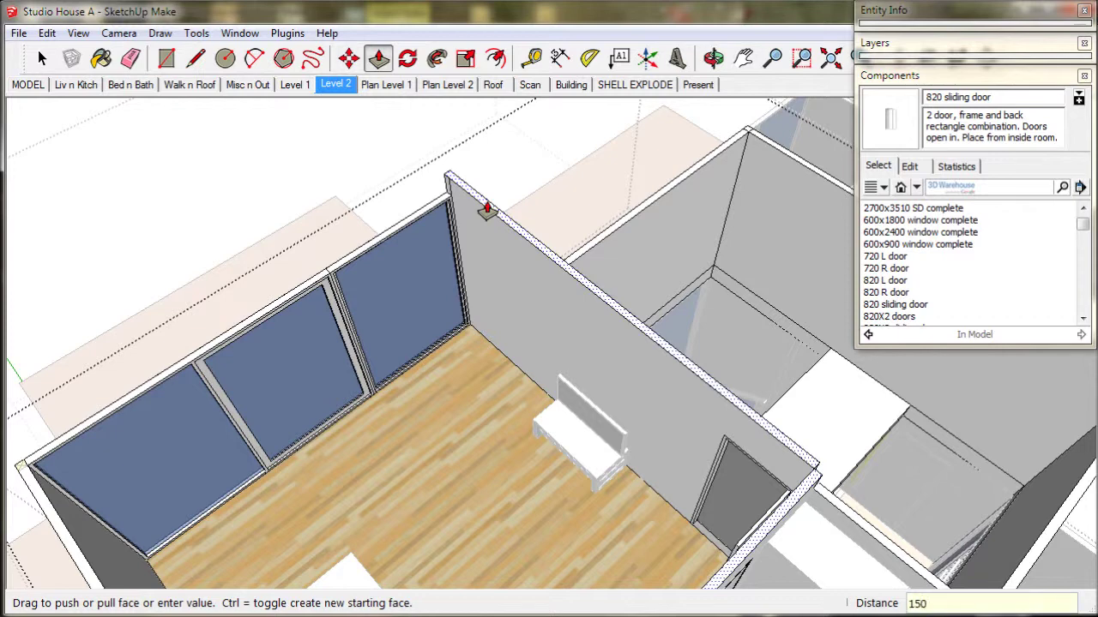
pyautogui.press('Return')
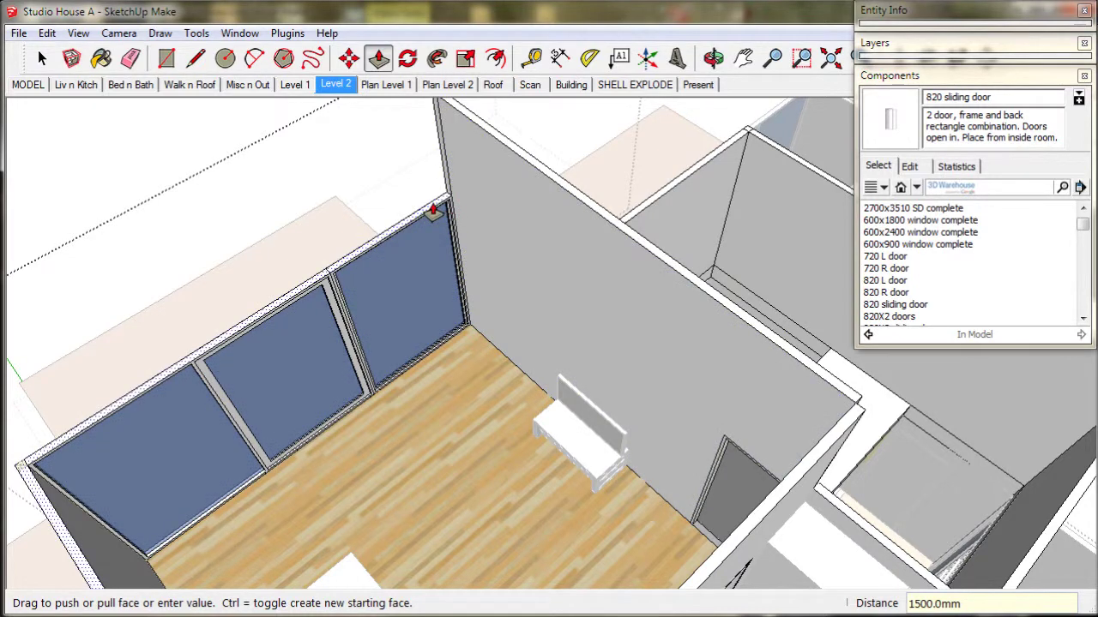
pyautogui.doubleClick(433, 210)
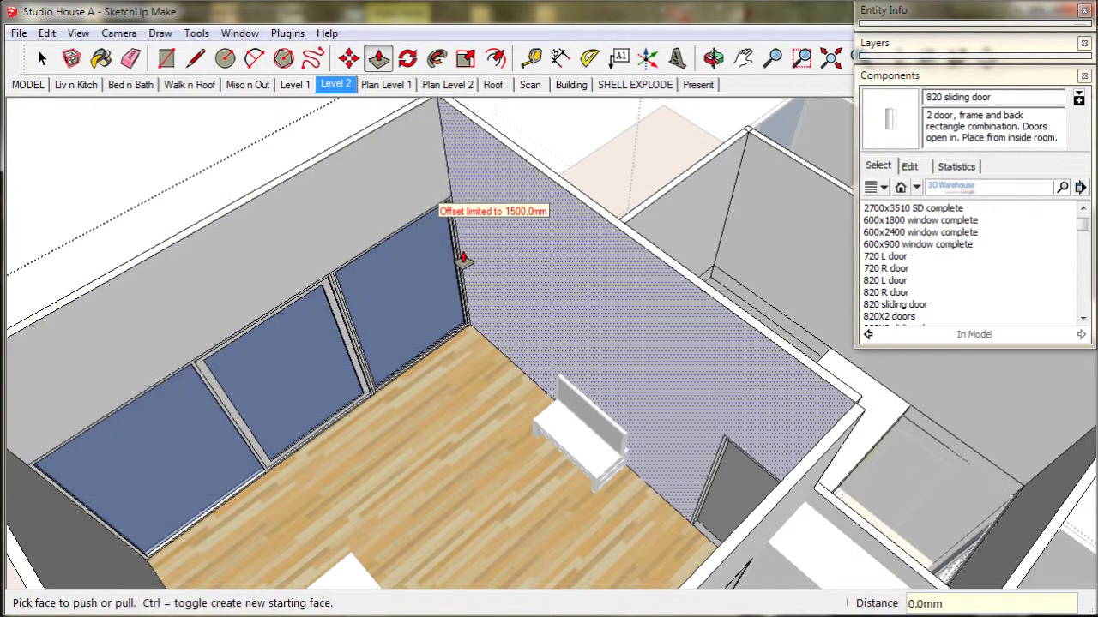
# Step: Place a 600x1800 window complete component on the raised wall and snap its lower corner to the right-hand glazed panel's upper outer corner
pyautogui.moveTo(463, 257); pyautogui.dragTo(456, 248, button='middle')
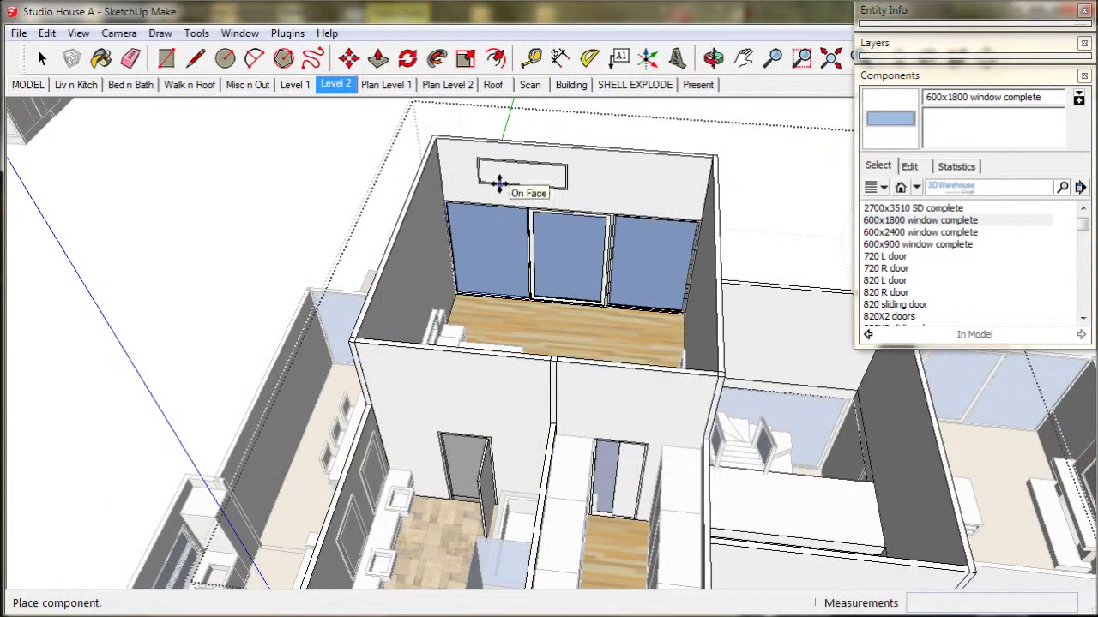
pyautogui.click(500, 183)
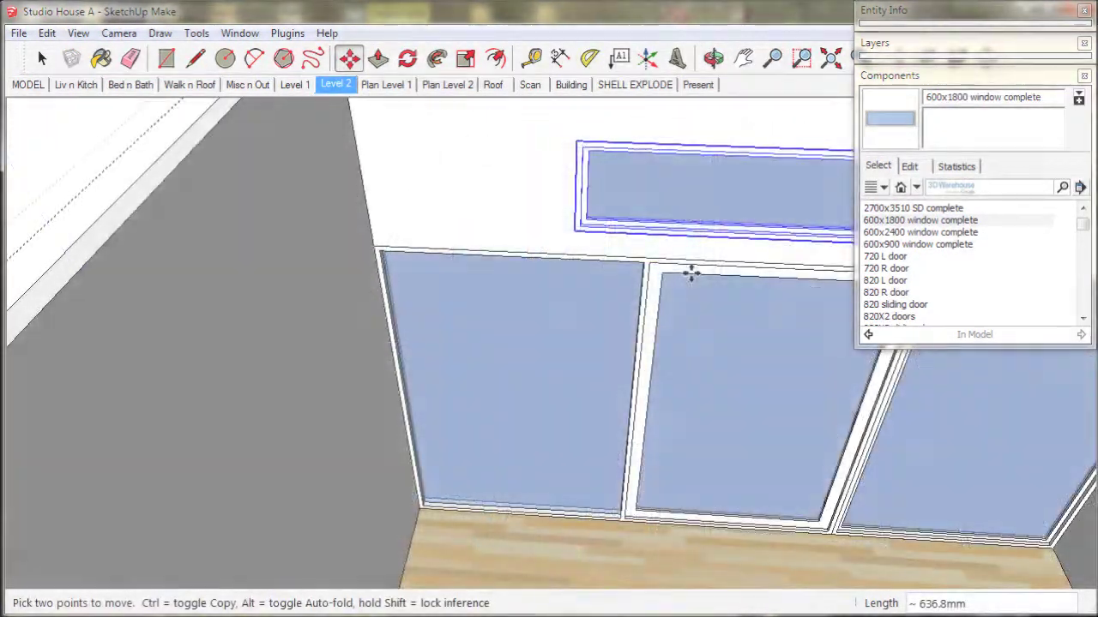
pyautogui.moveTo(691, 272); pyautogui.dragTo(306, 254, button='middle')
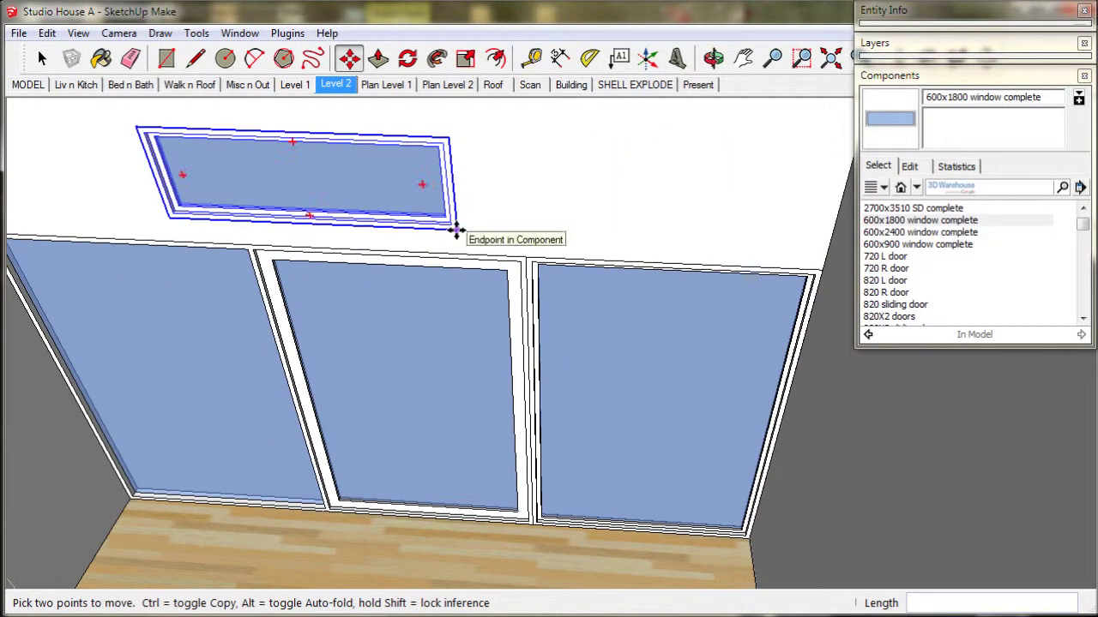
pyautogui.click(455, 229)
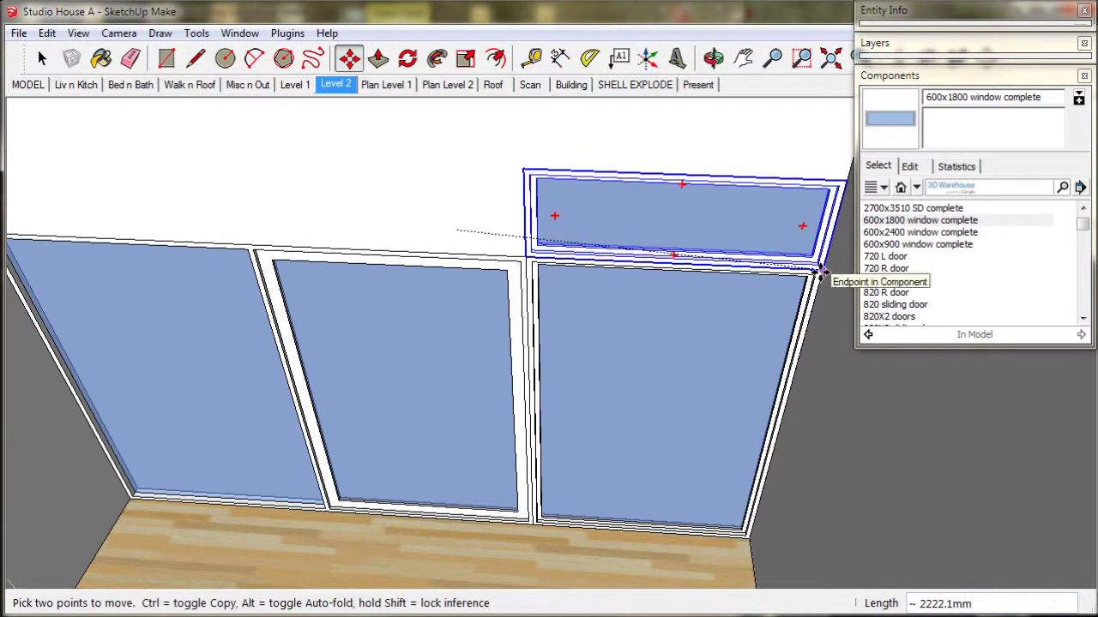
pyautogui.click(821, 273)
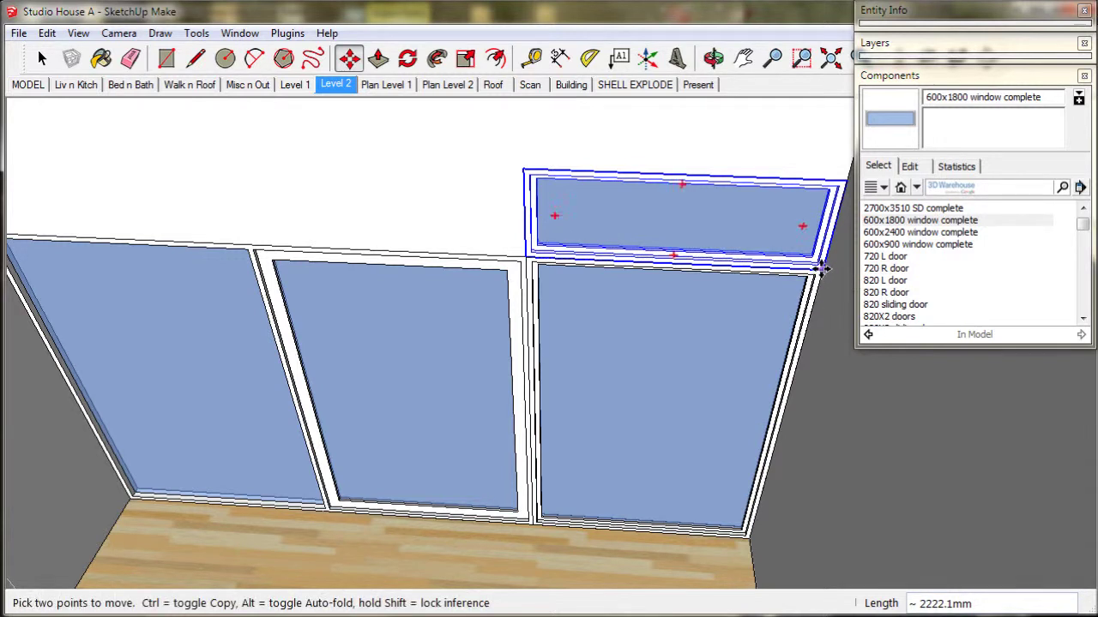
# Step: Copy the 600x1800 window twice along the wall, corner to corner, to form a continuous row of three
pyautogui.press('ctrl')
pyautogui.click(821, 268)
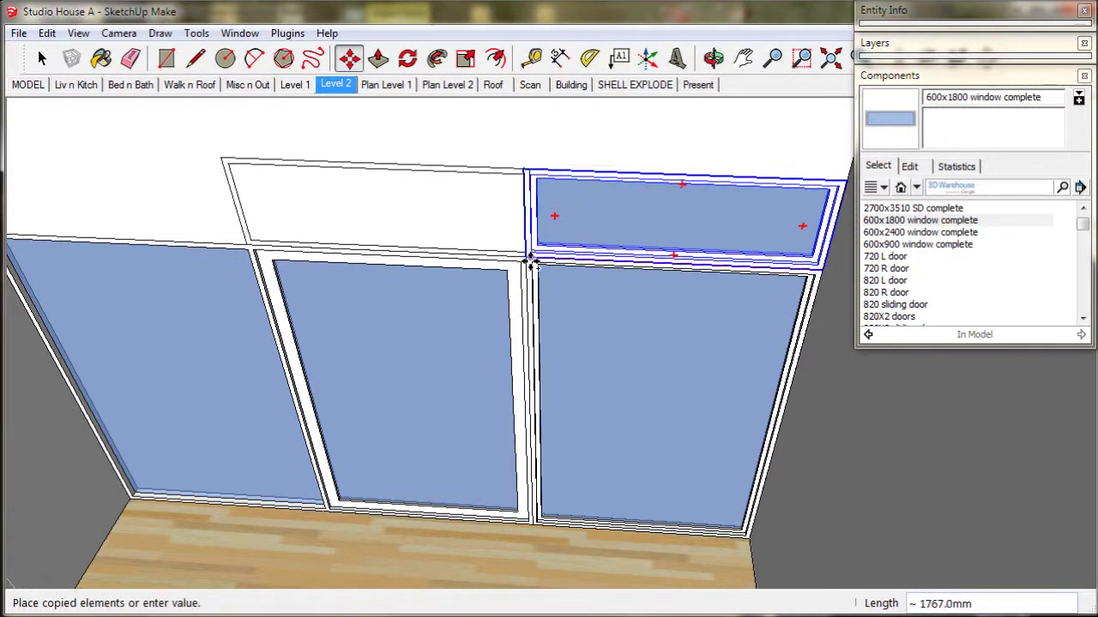
pyautogui.click(525, 262)
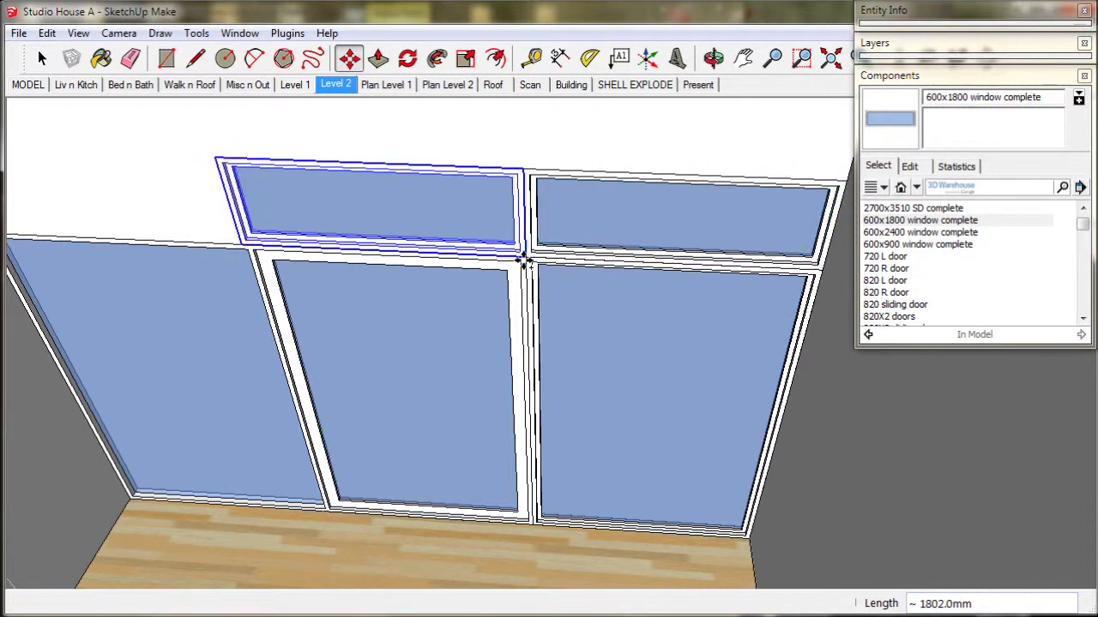
pyautogui.scroll(-3, 525, 261)
pyautogui.moveTo(525, 261); pyautogui.dragTo(576, 274, button='middle')
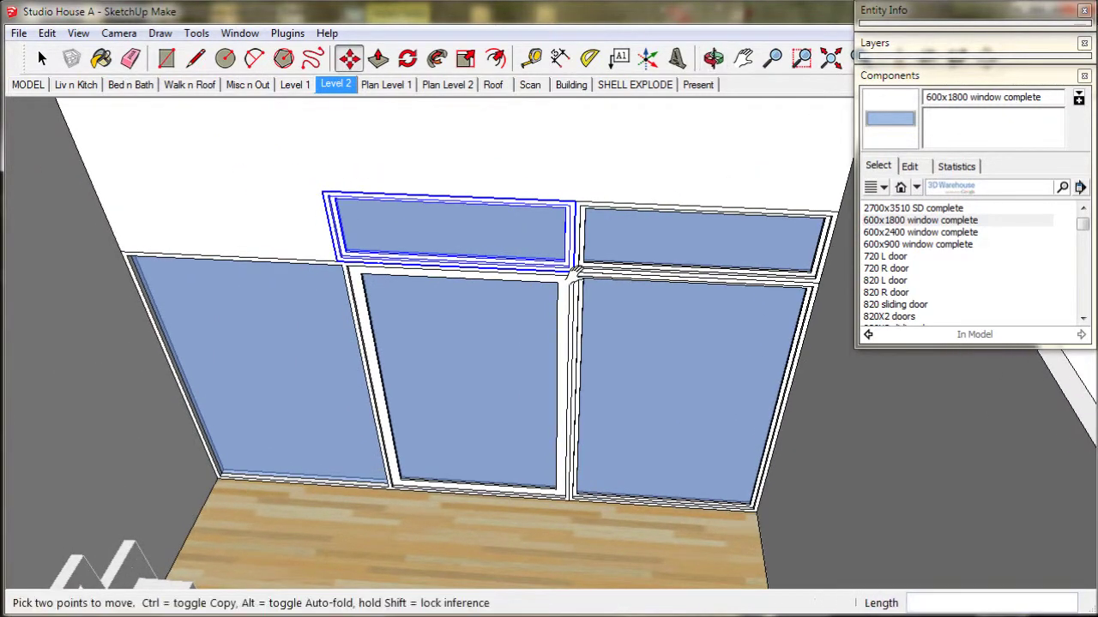
pyautogui.scroll(5, 577, 274)
pyautogui.click(570, 271)
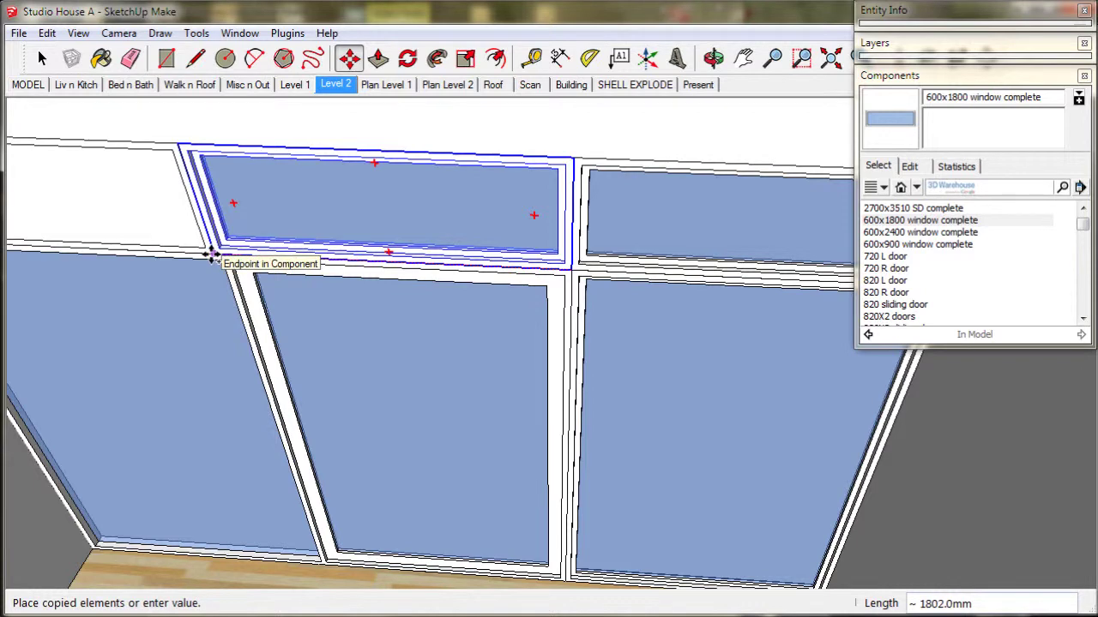
pyautogui.click(211, 254)
# Step: Scale the left and middle high windows together to about 0.97 of their width so they fit within the wall
pyautogui.scroll(-3, 247, 278)
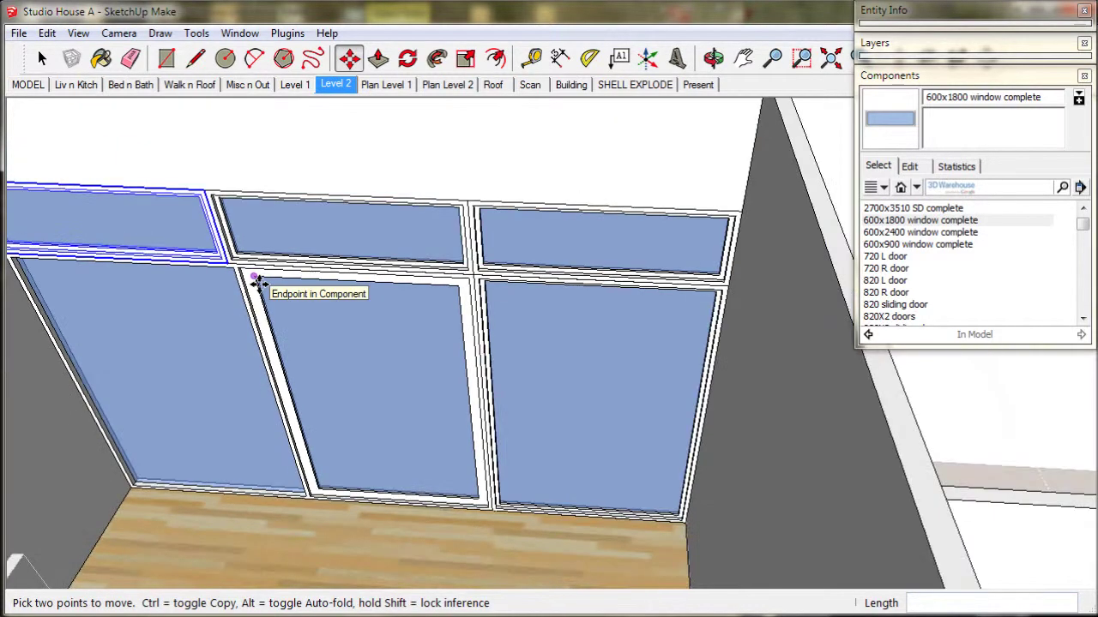
pyautogui.moveTo(257, 283); pyautogui.dragTo(451, 302, button='middle')
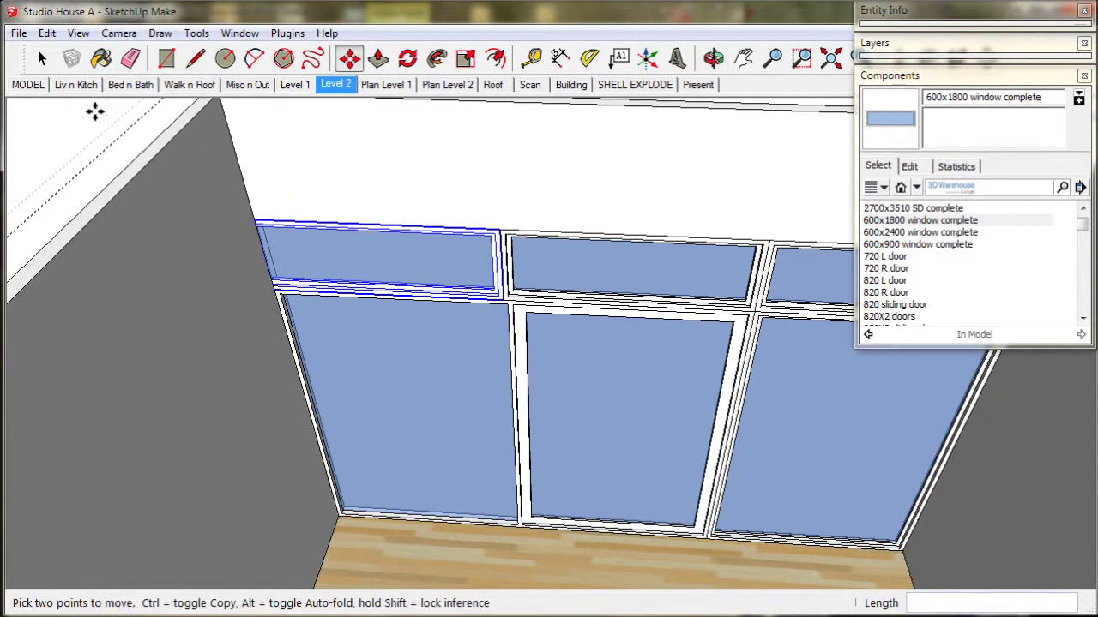
pyautogui.click(48, 57)
pyautogui.keyDown('shift'); pyautogui.click(558, 254); pyautogui.keyUp('shift')
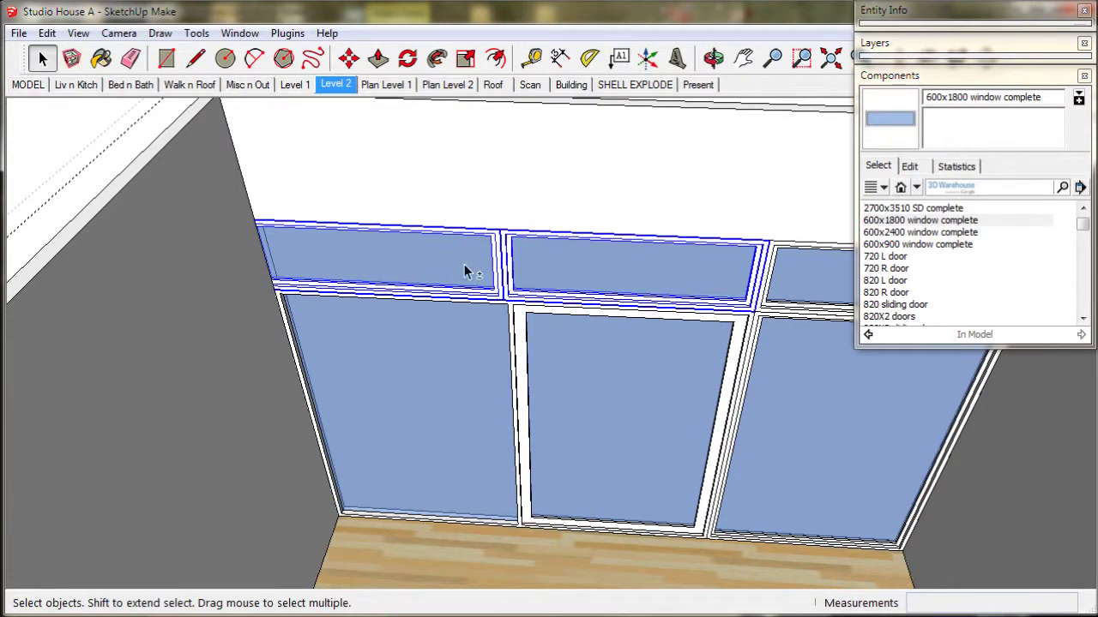
pyautogui.moveTo(466, 269); pyautogui.dragTo(686, 374, button='middle')
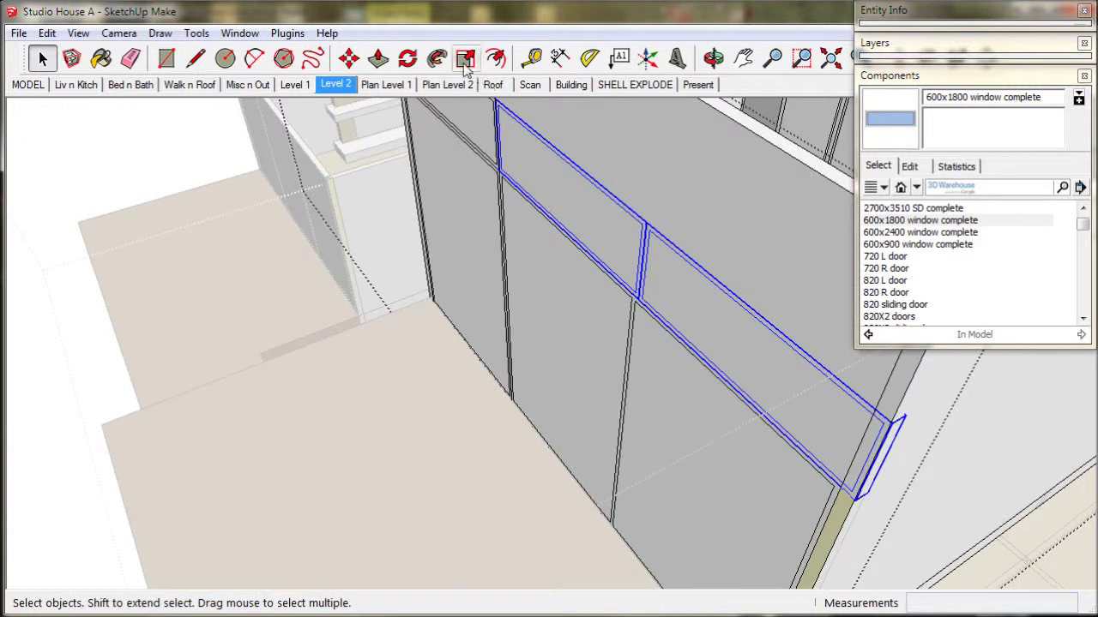
pyautogui.click(464, 62)
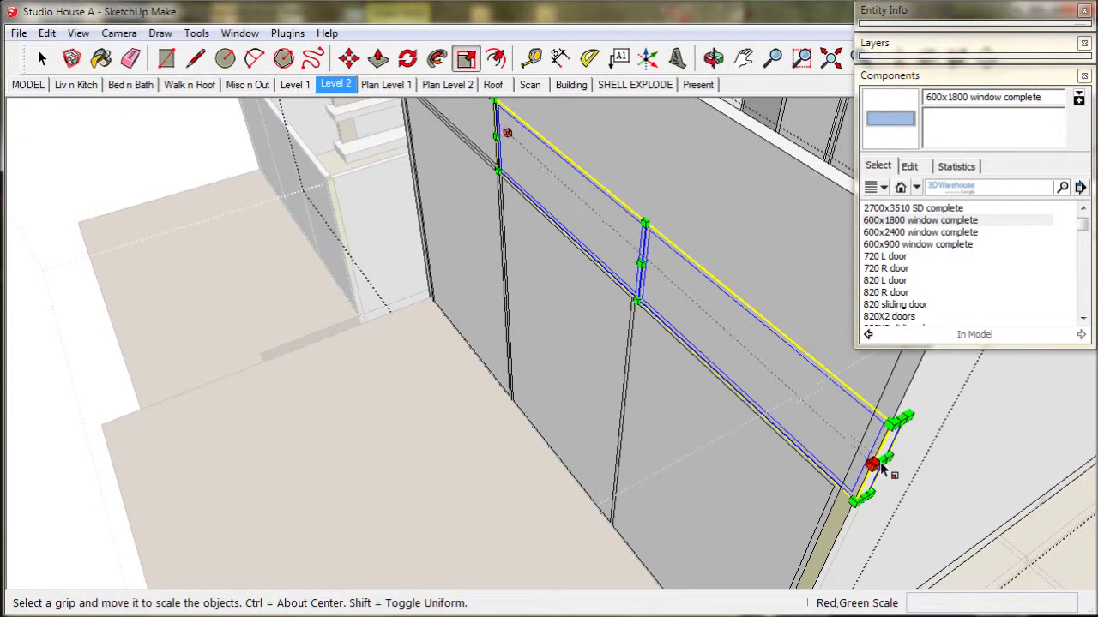
pyautogui.moveTo(883, 465); pyautogui.dragTo(873, 410)
# Step: Move the high windows 300 mm up the wall, away from the glazed panels below
pyautogui.scroll(5, 247, 291)
pyautogui.press('m')
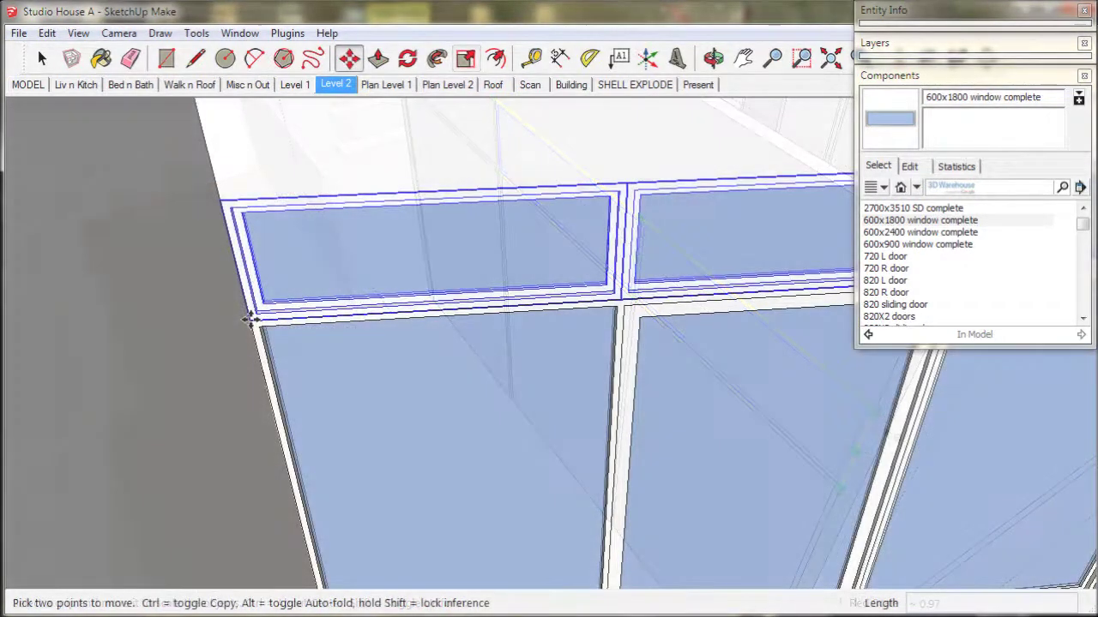
pyautogui.click(246, 291)
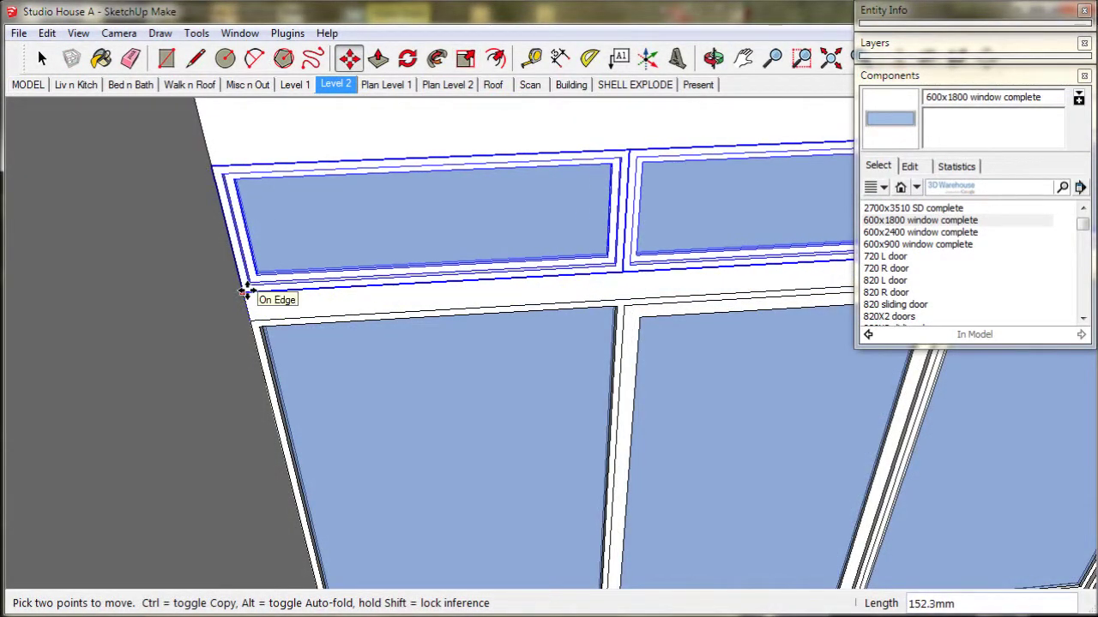
pyautogui.write('300')
pyautogui.press('Return')
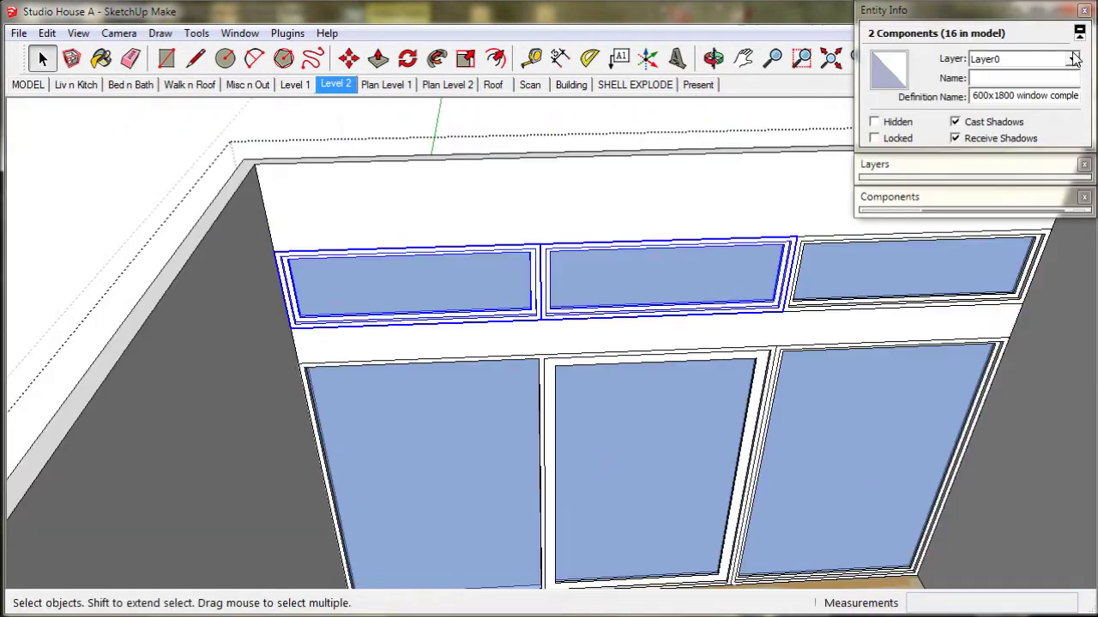
# Step: Assign the high windows to the doors and windows layer
pyautogui.click(1074, 57)
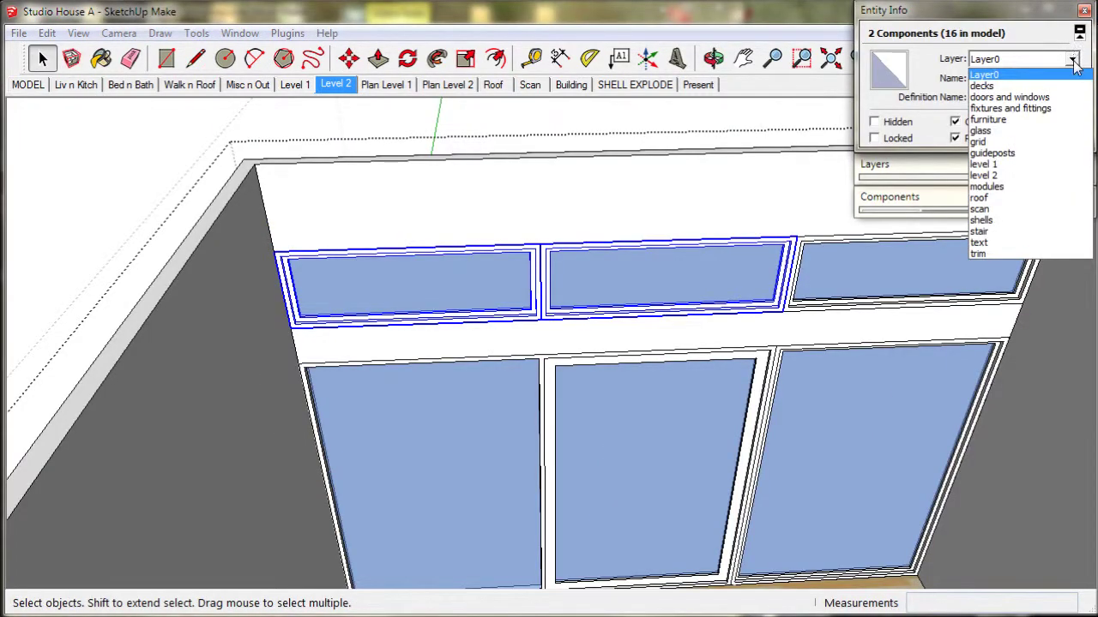
pyautogui.click(1038, 98)
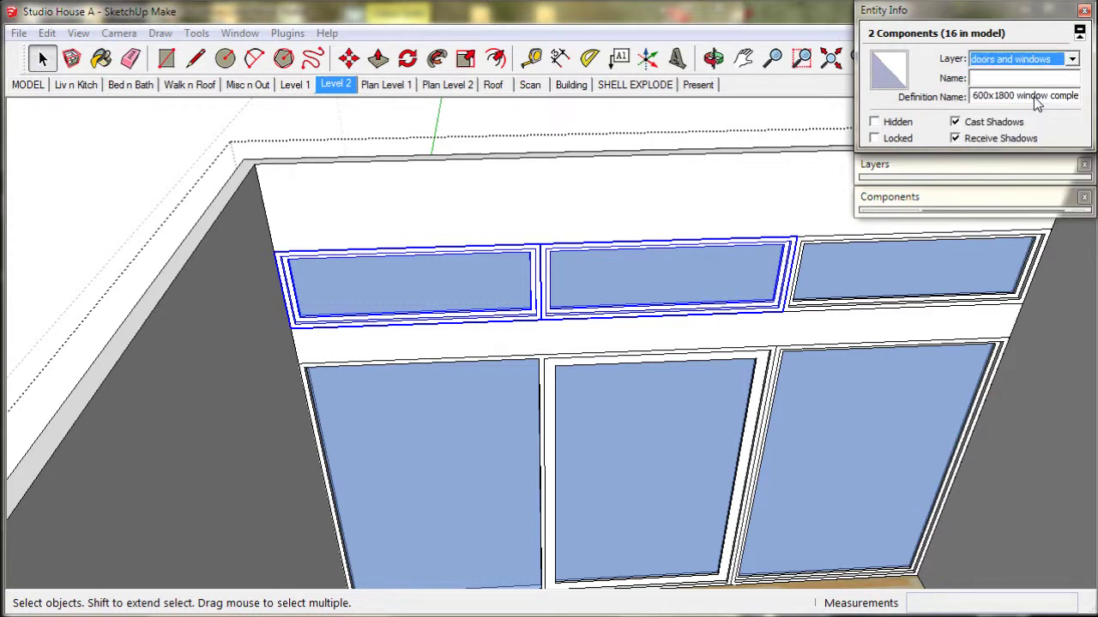
pyautogui.click(935, 266)
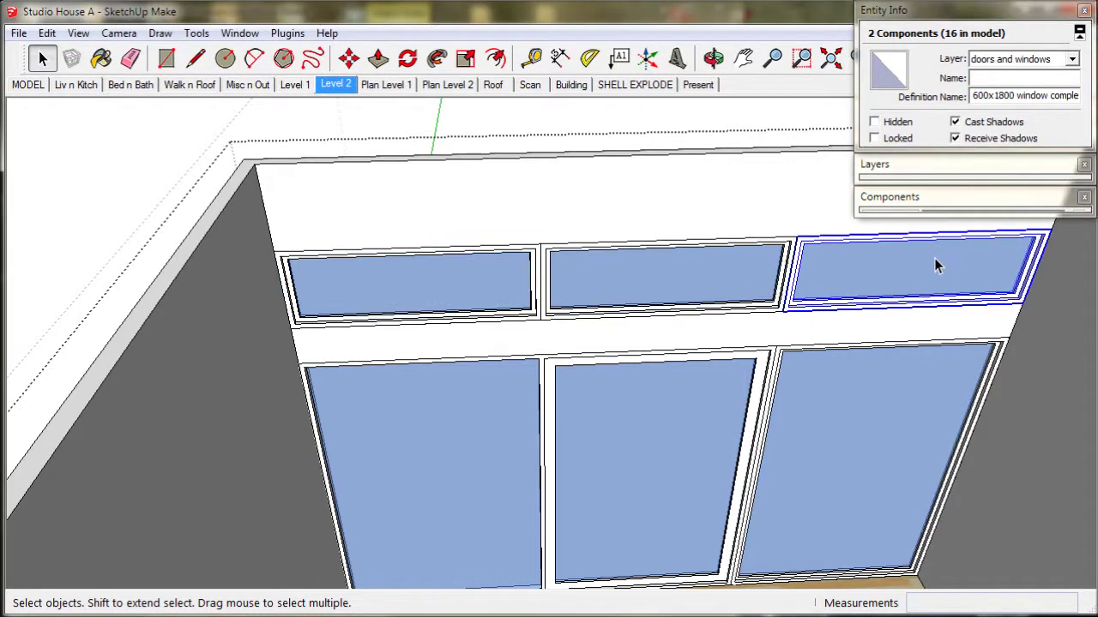
# Step: Copy the three high windows to the clipboard and open the Level 1 shell for editing at the living room's glazed wall
pyautogui.click(47, 34)
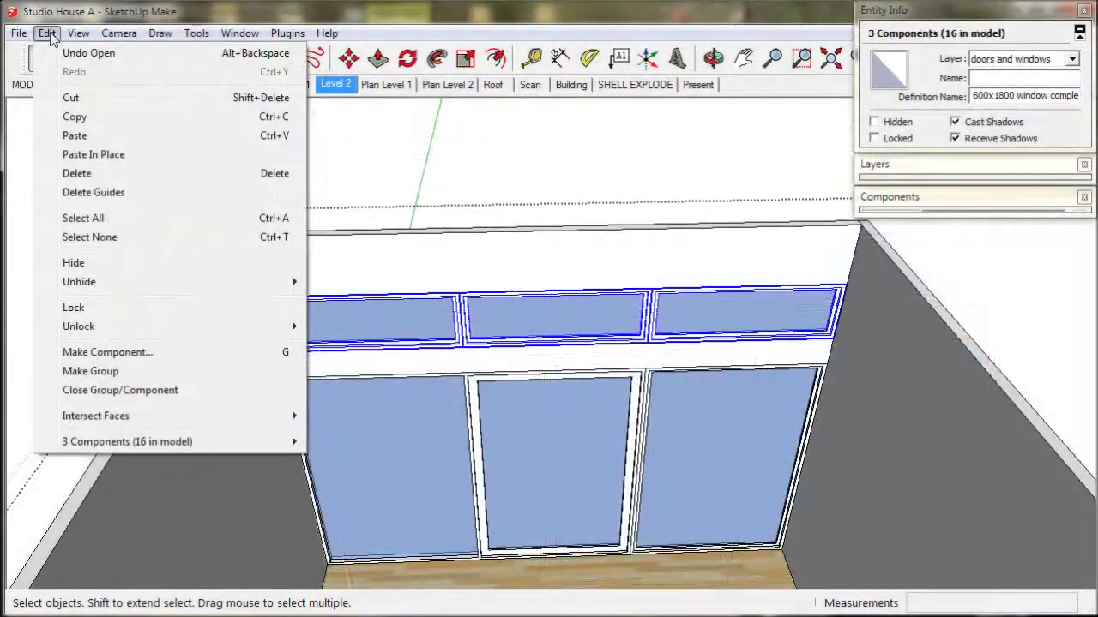
pyautogui.click(74, 119)
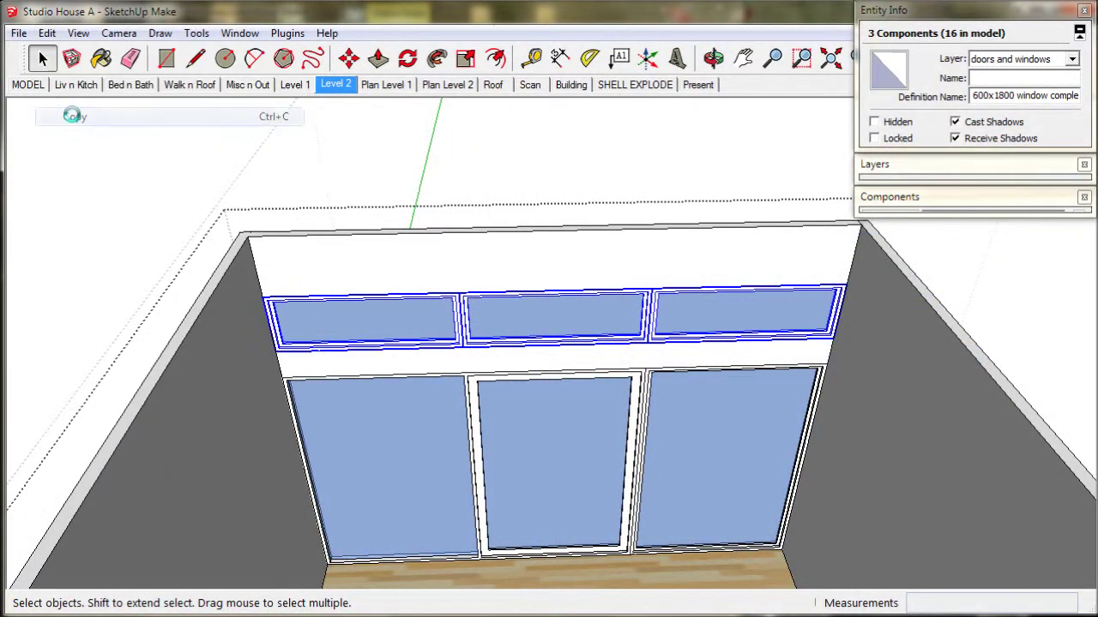
pyautogui.moveTo(648, 326); pyautogui.dragTo(339, 325, button='middle')
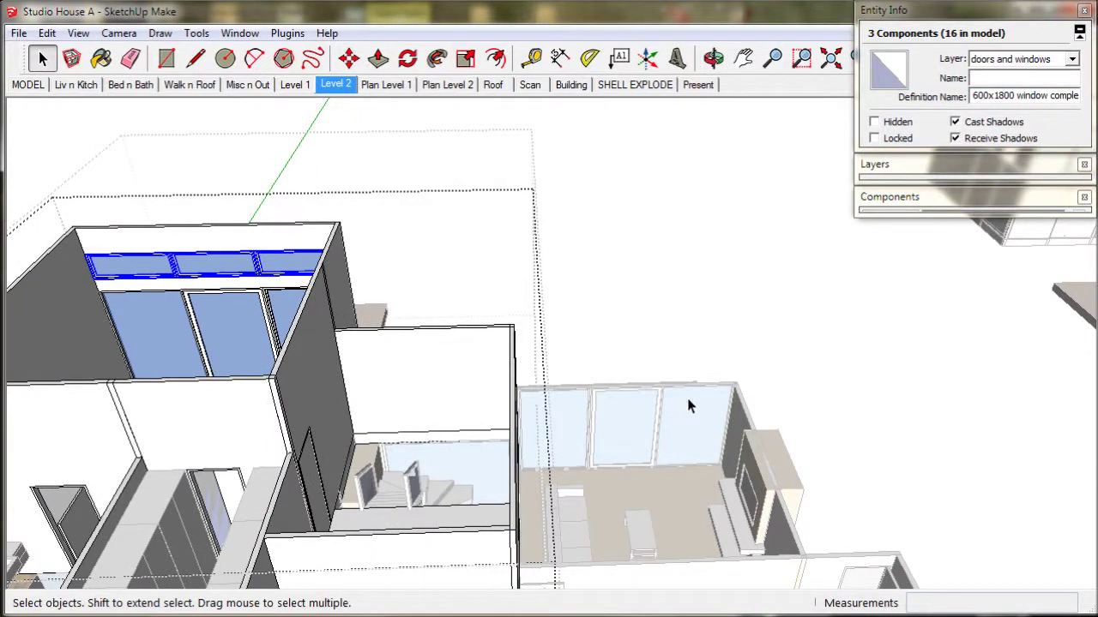
pyautogui.moveTo(687, 398); pyautogui.dragTo(658, 445, button='middle')
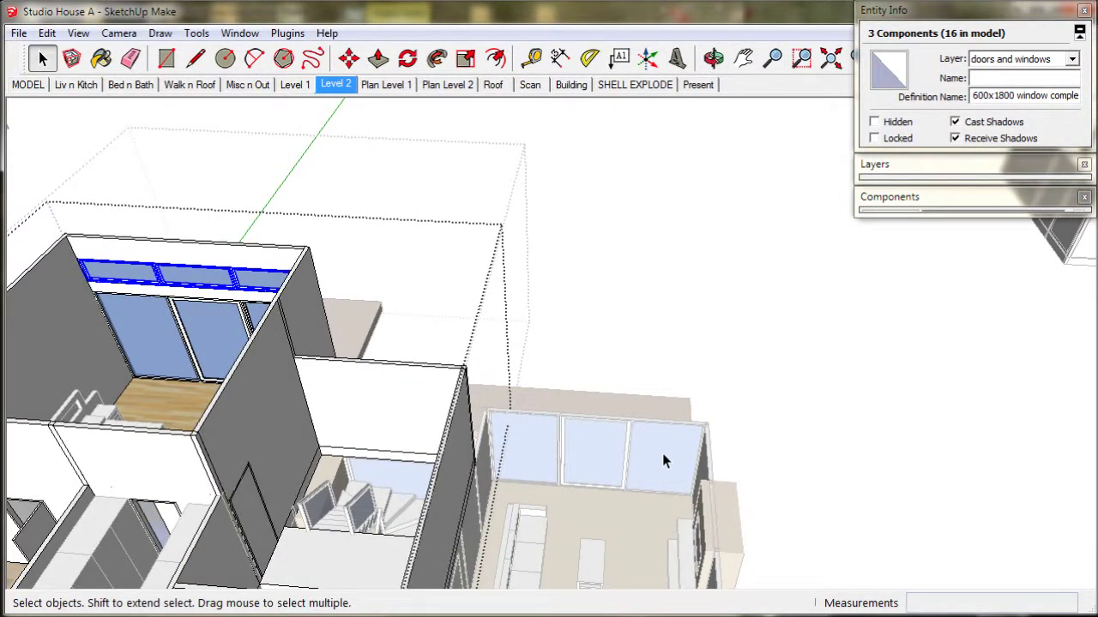
pyautogui.click(662, 462)
pyautogui.doubleClick(662, 462)
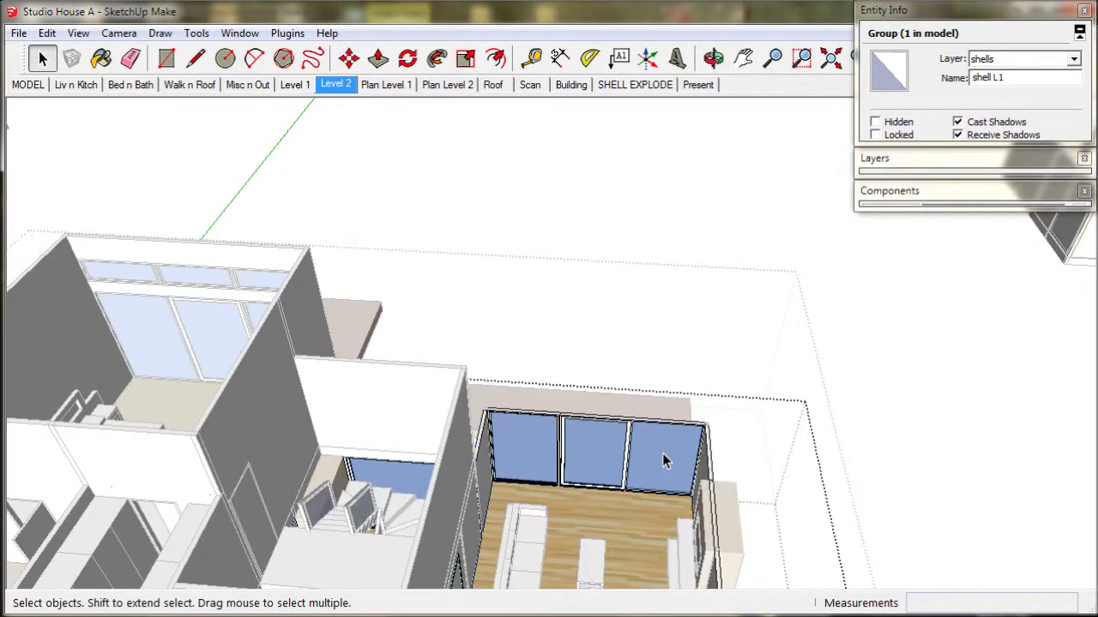
# Step: Raise the living room's side walls and the wall above its glazed panels by 1500 mm with Push/Pull
pyautogui.scroll(4, 662, 461)
pyautogui.keyDown('shift'); pyautogui.moveTo(660, 453); pyautogui.dragTo(641, 436, button='middle'); pyautogui.keyUp('shift')
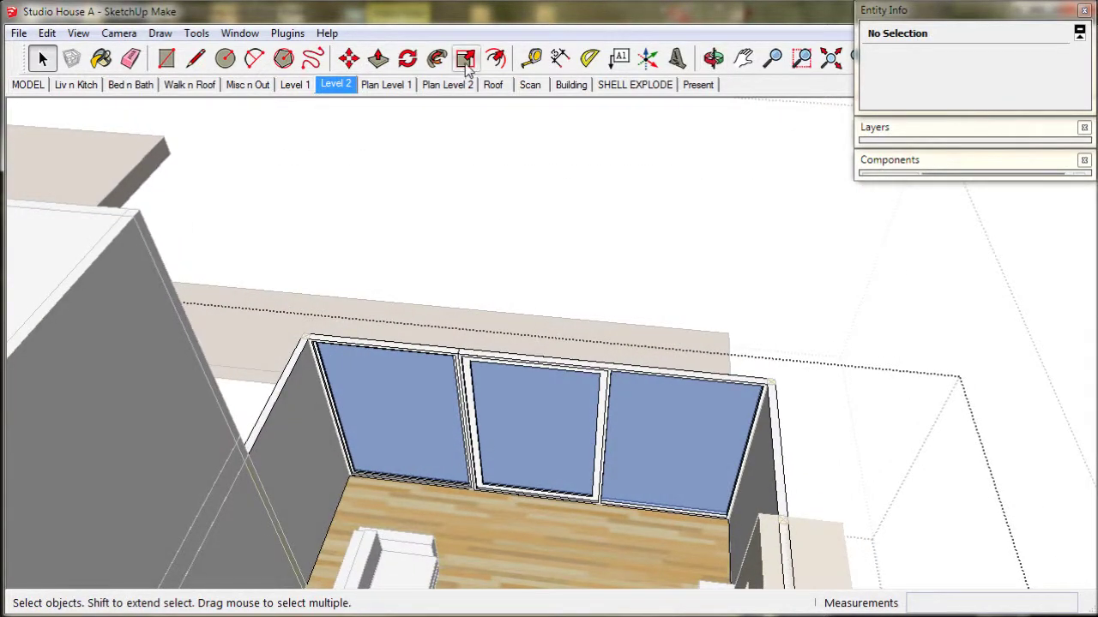
pyautogui.click(378, 58)
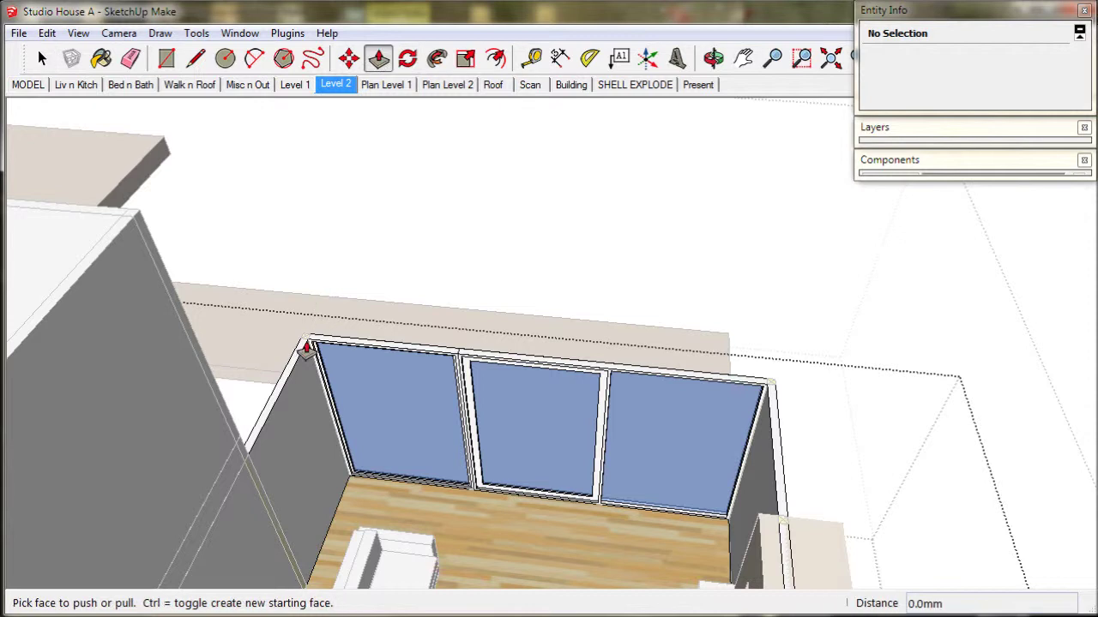
pyautogui.click(292, 370)
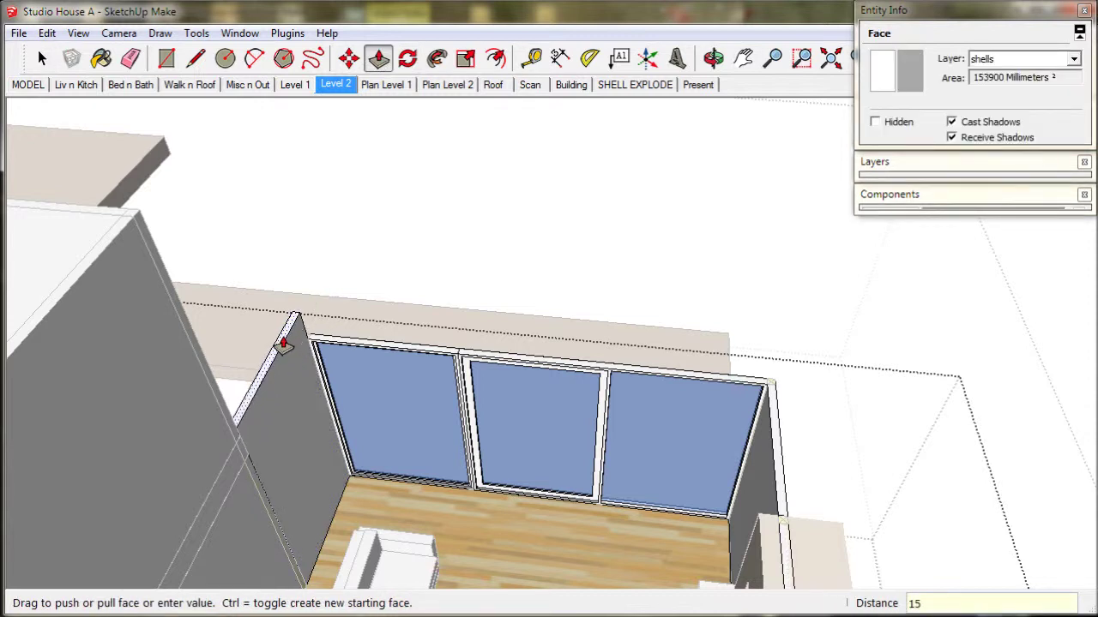
pyautogui.press('Return')
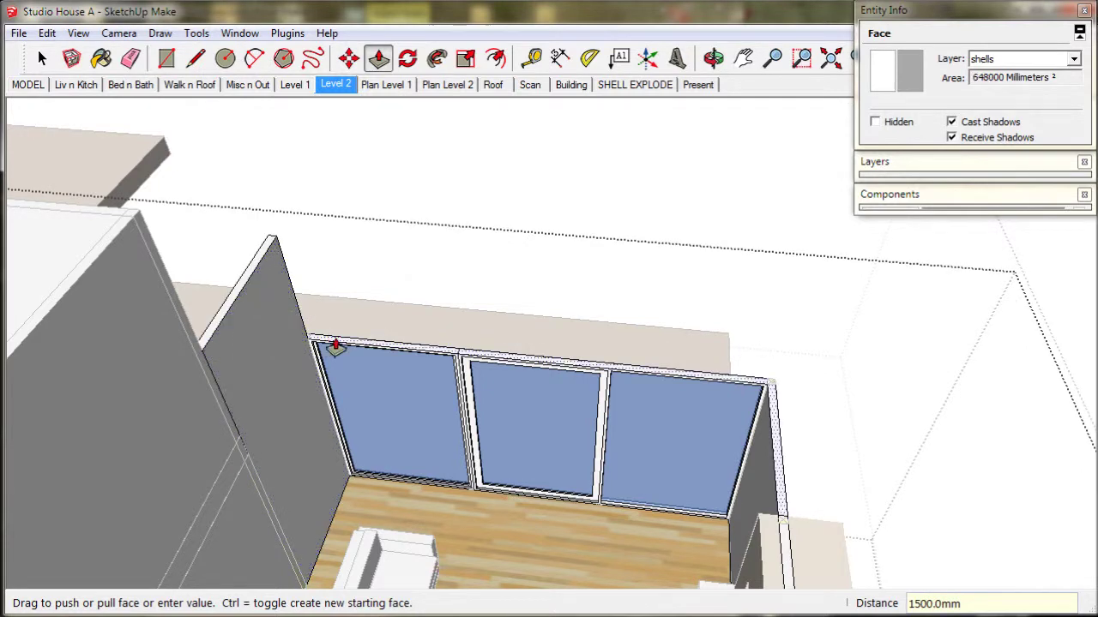
pyautogui.moveTo(460, 399); pyautogui.dragTo(486, 403, button='middle')
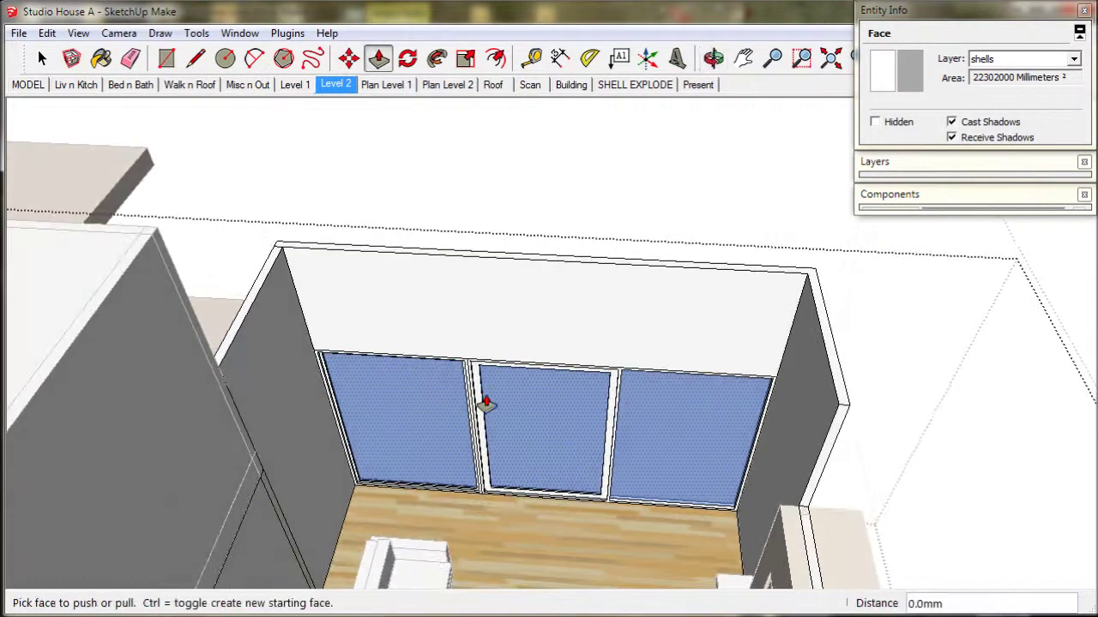
pyautogui.scroll(-3, 486, 403)
pyautogui.moveTo(546, 442); pyautogui.dragTo(592, 395, button='middle')
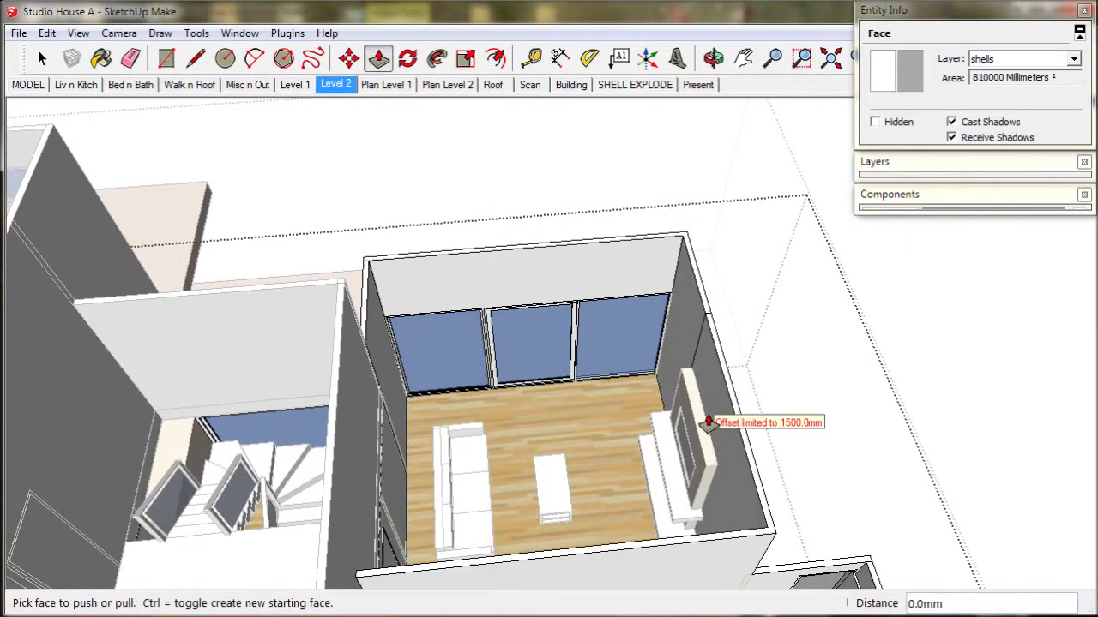
pyautogui.moveTo(707, 421); pyautogui.dragTo(506, 439, button='middle')
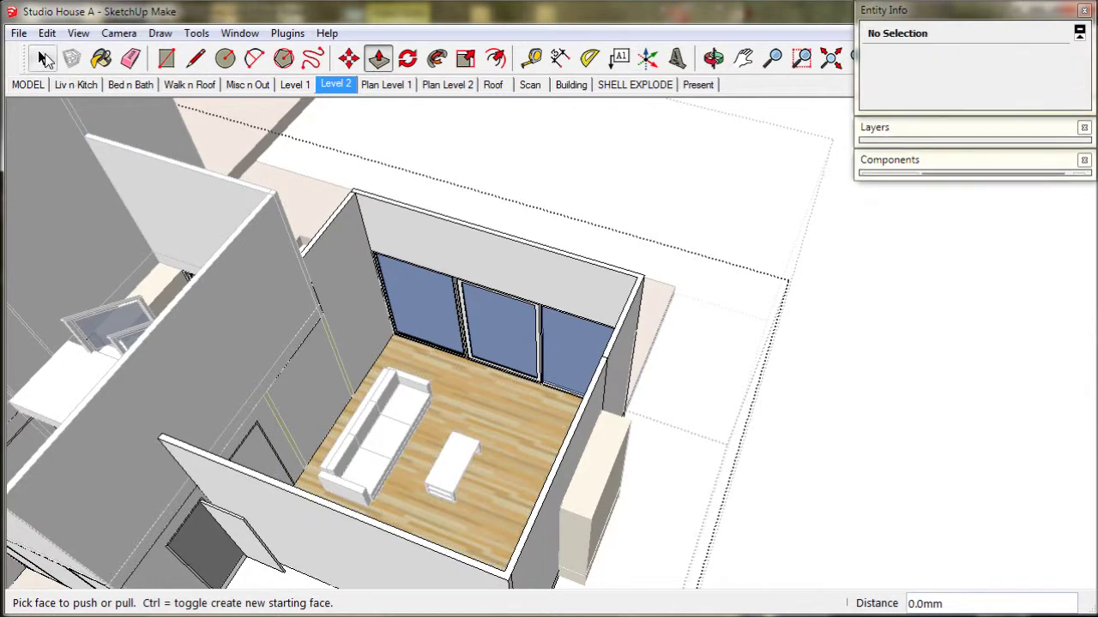
# Step: Delete the fireplace and TV component projecting outside the living room's side wall
pyautogui.click(42, 57)
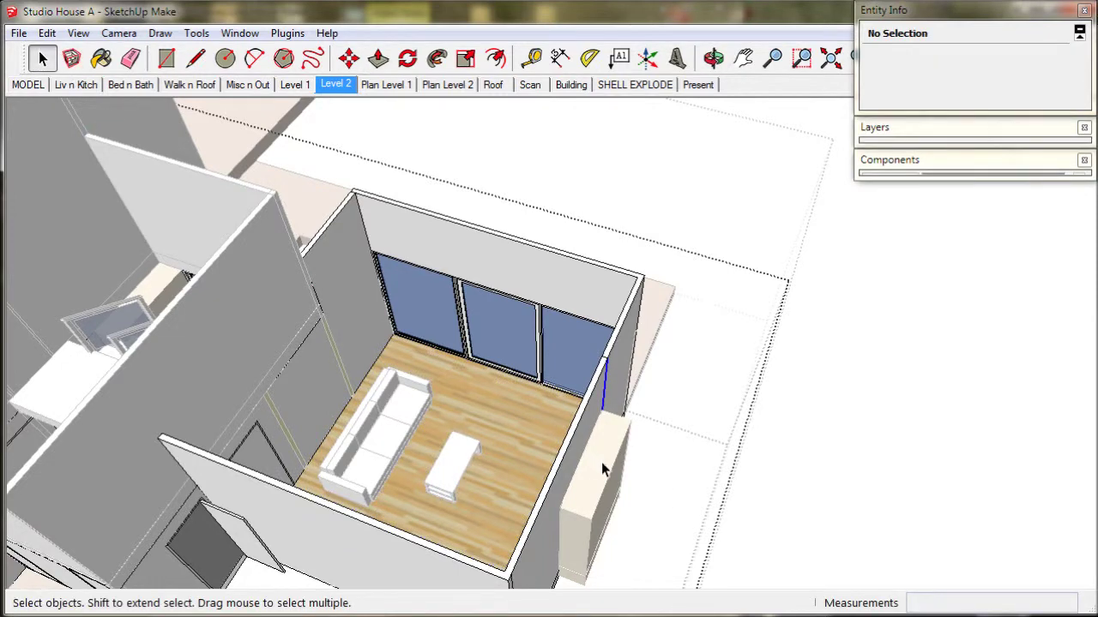
pyautogui.click(601, 462)
pyautogui.moveTo(602, 463); pyautogui.dragTo(620, 467, button='middle')
pyautogui.click(623, 470)
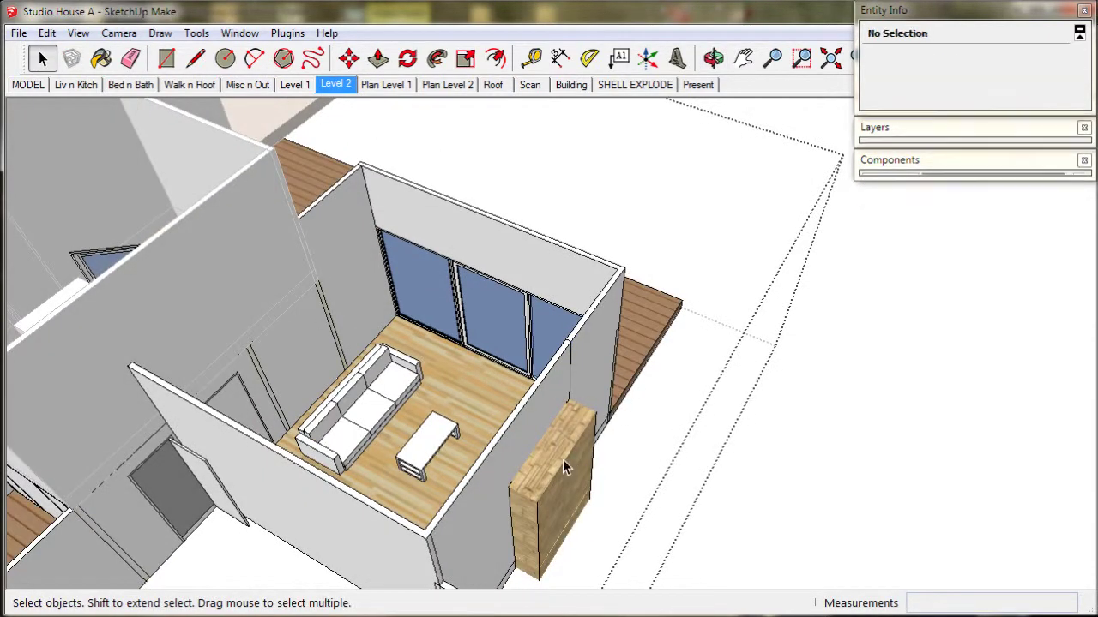
pyautogui.click(564, 459)
pyautogui.press('Delete')
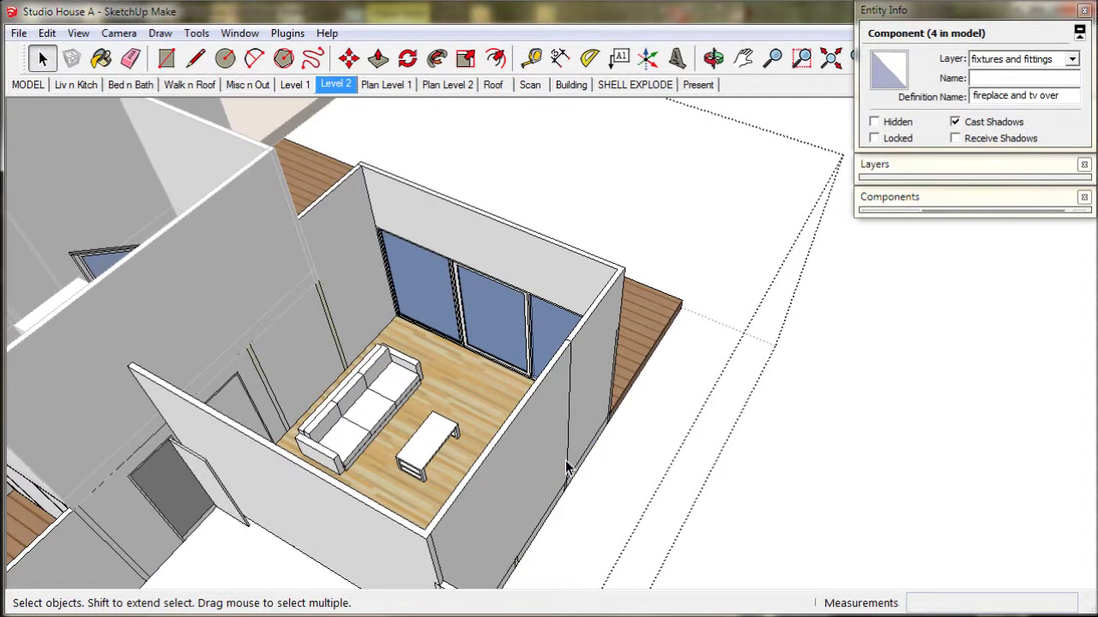
# Step: Paste the three high windows onto the raised wall above the living room's glazed panels, starting at the side wall corner
pyautogui.moveTo(566, 463); pyautogui.dragTo(650, 456, button='middle')
pyautogui.click(637, 306)
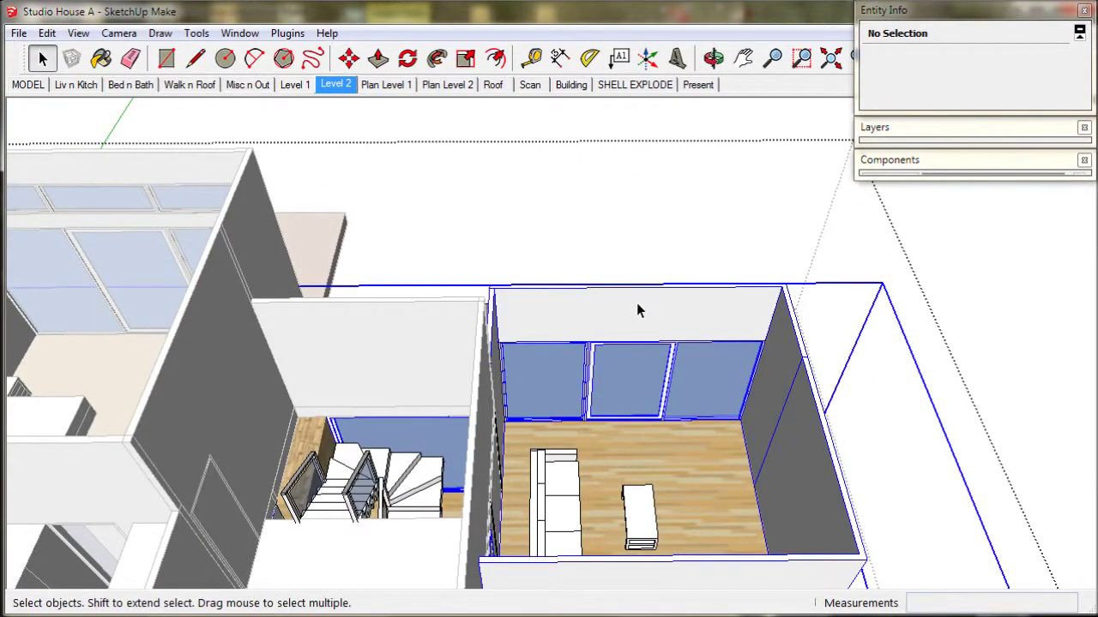
pyautogui.tripleClick(637, 303)
pyautogui.scroll(2, 639, 291)
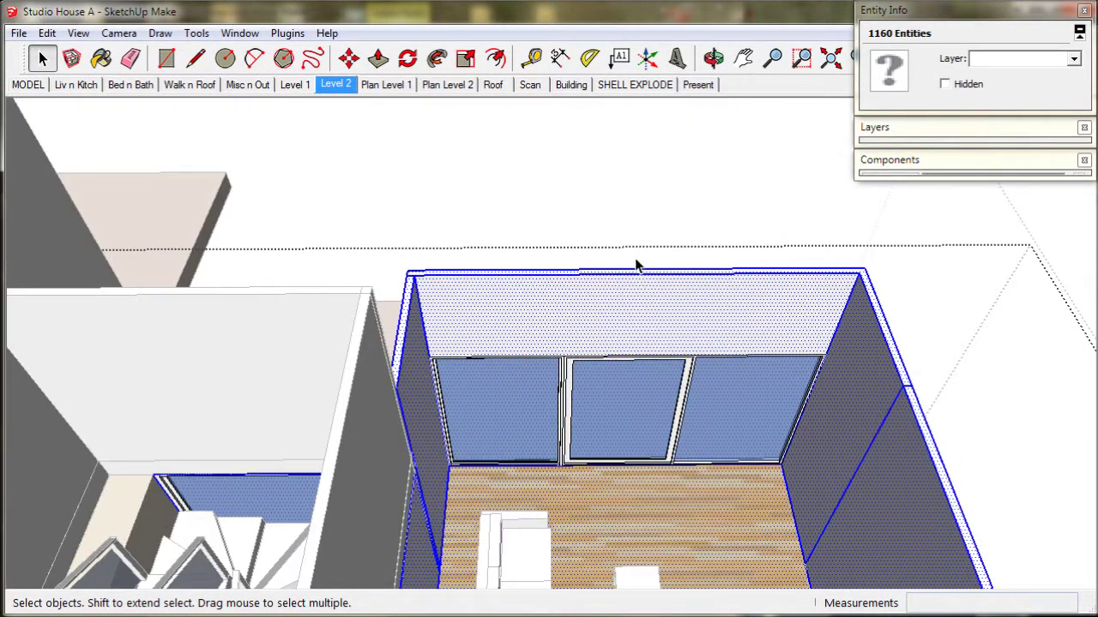
pyautogui.click(636, 266)
pyautogui.click(47, 35)
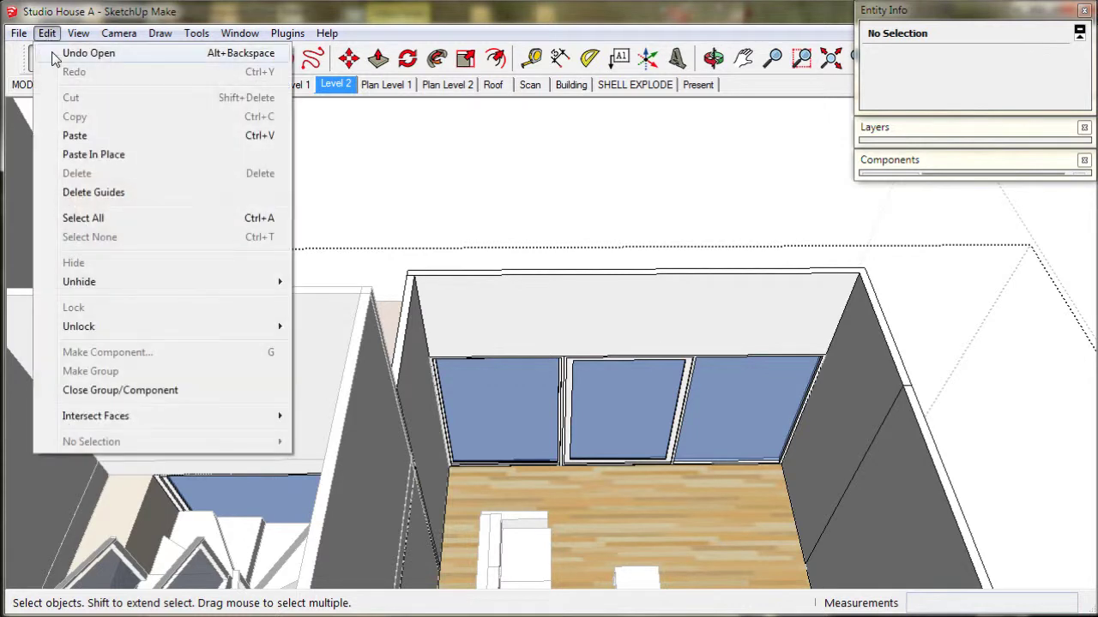
pyautogui.click(75, 135)
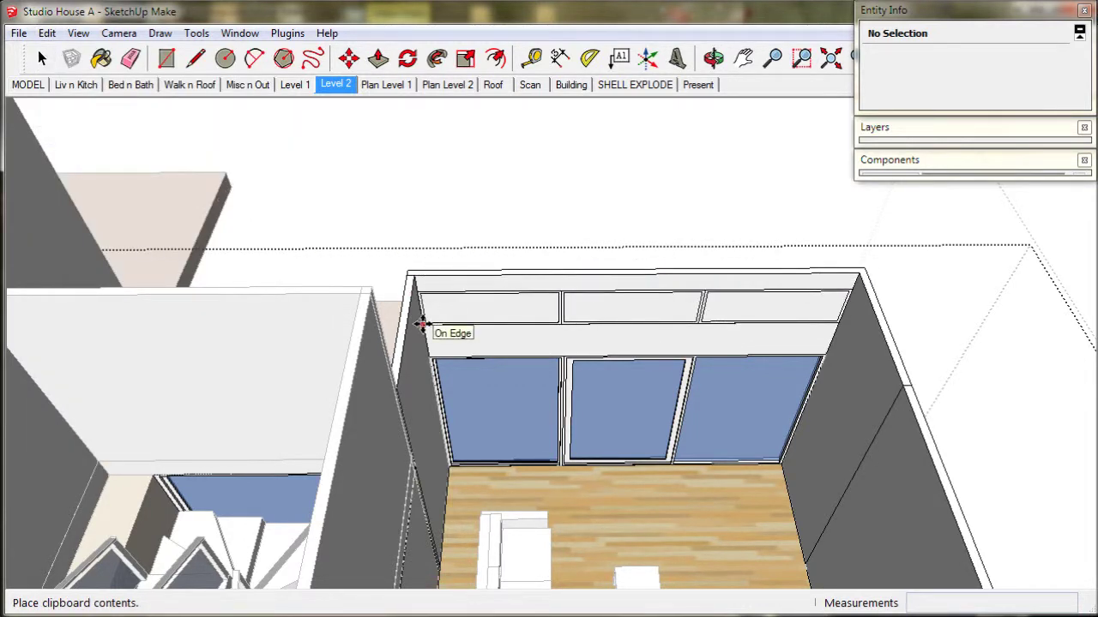
pyautogui.click(421, 324)
pyautogui.moveTo(441, 331); pyautogui.dragTo(441, 331, button='middle')
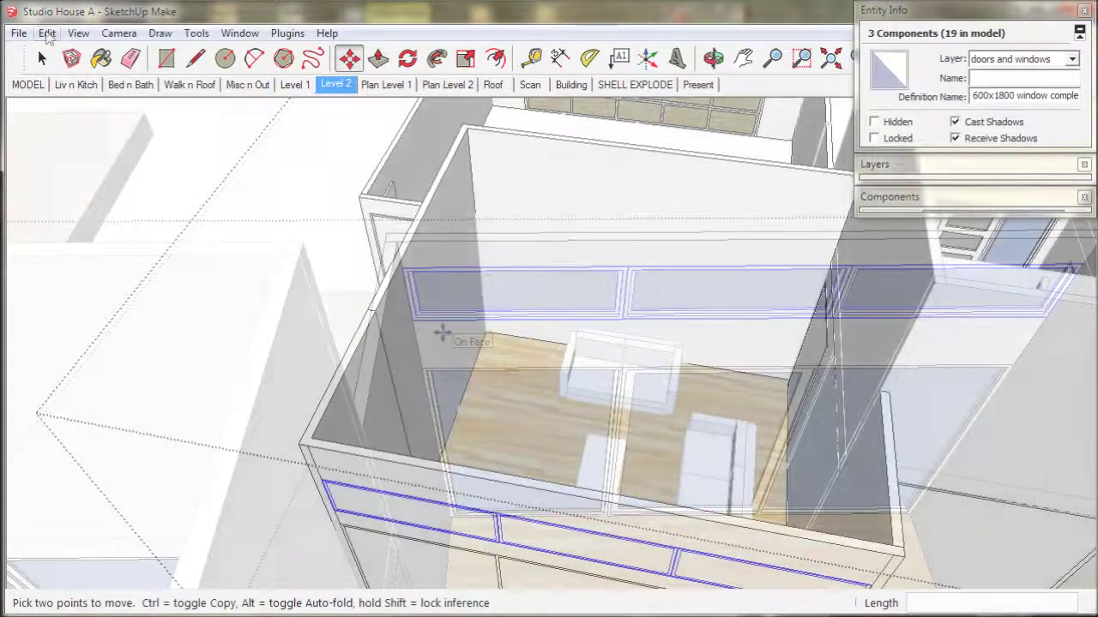
# Step: Paste another row of three high windows onto the wall behind the sofa, starting at the corner with the side wall
pyautogui.click(47, 33)
pyautogui.click(76, 136)
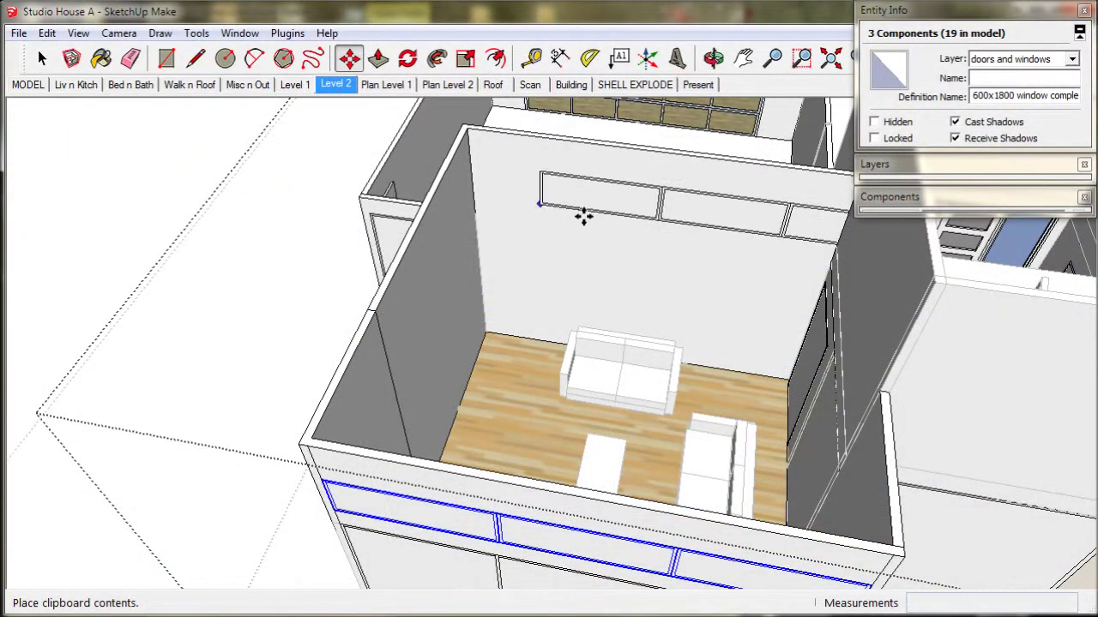
pyautogui.click(503, 198)
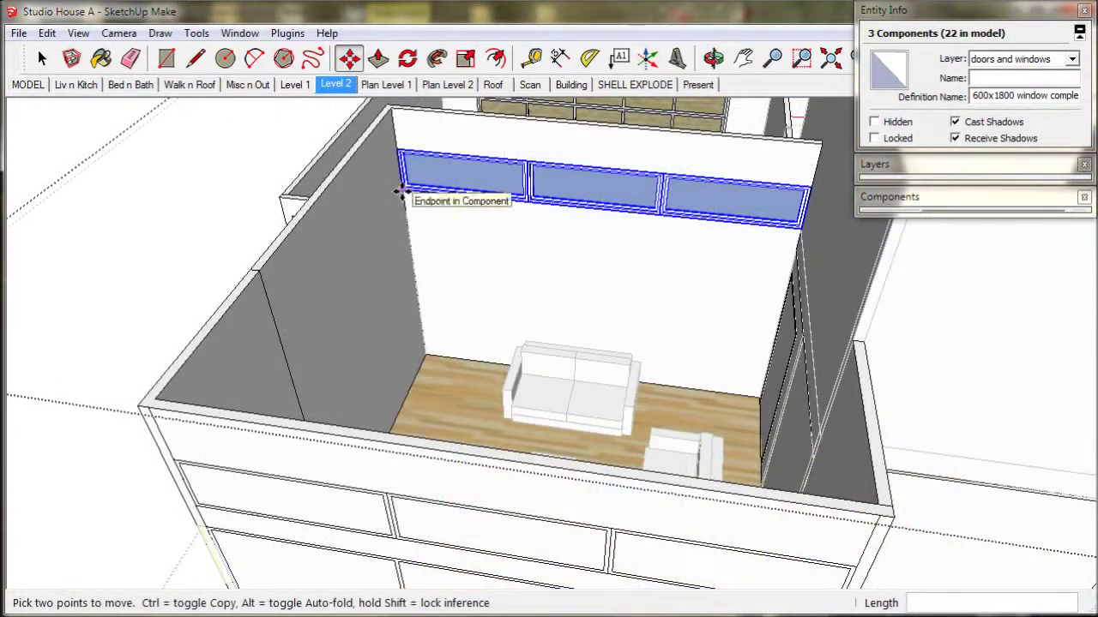
pyautogui.click(400, 184)
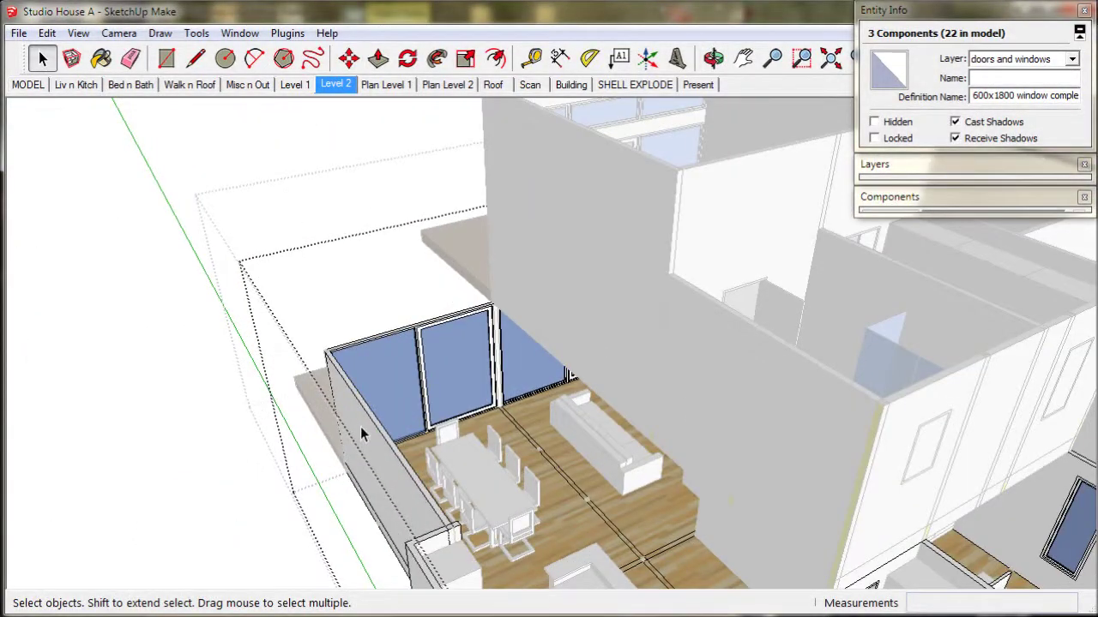
# Step: Raise the dining area's side wall and the wall above its glazed panels by 1500 mm with Push/Pull
pyautogui.click(361, 433)
pyautogui.scroll(2, 362, 435)
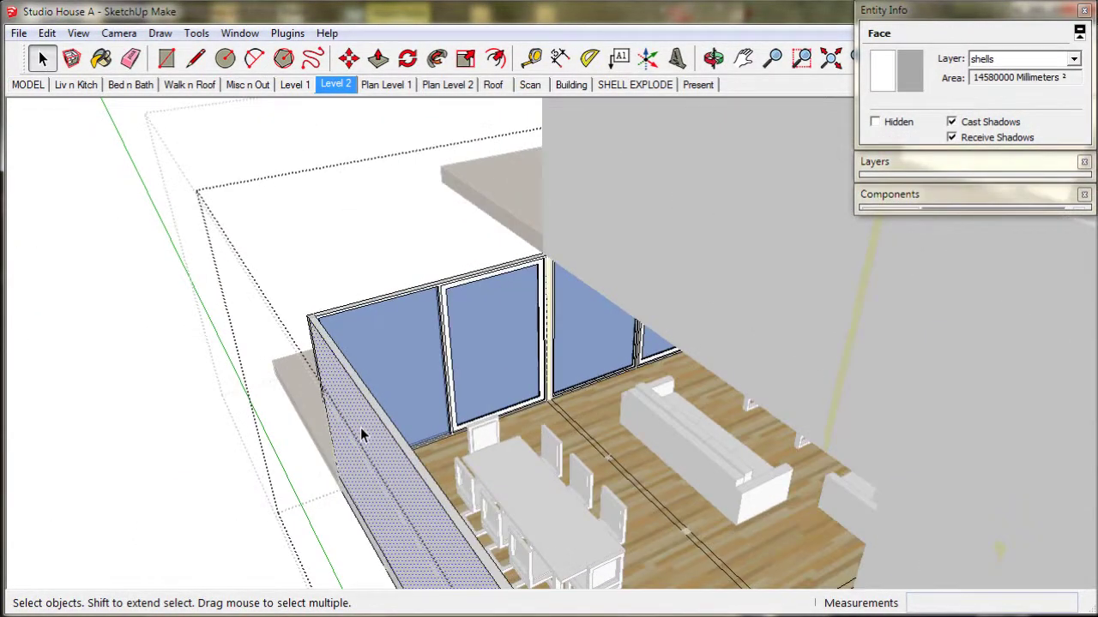
pyautogui.scroll(-1, 361, 433)
pyautogui.press('p')
pyautogui.click(301, 254)
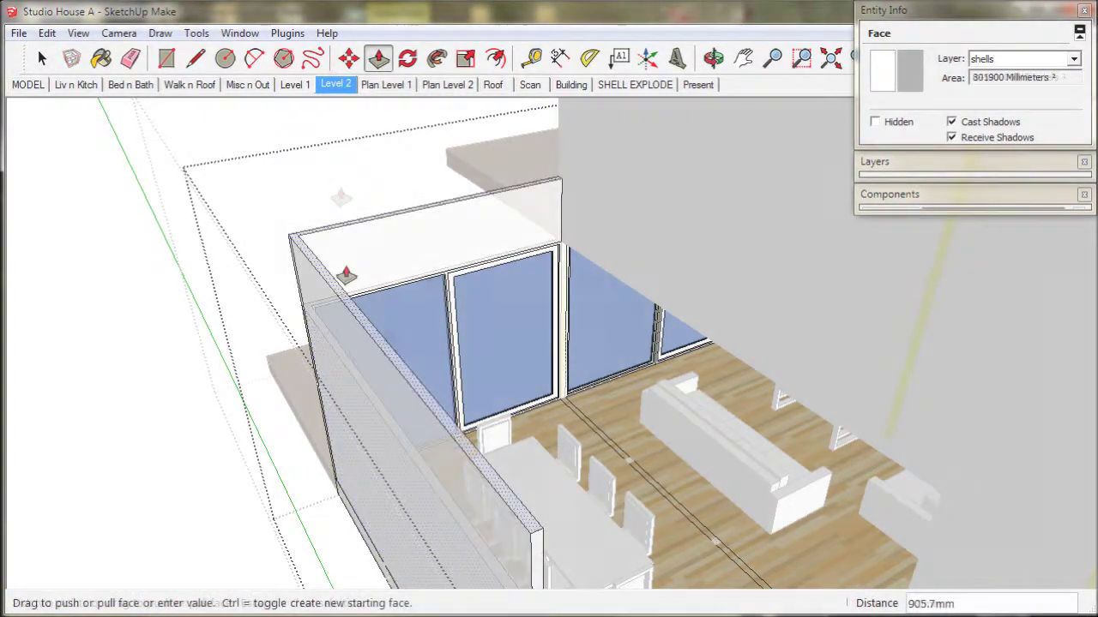
pyautogui.write('1500')
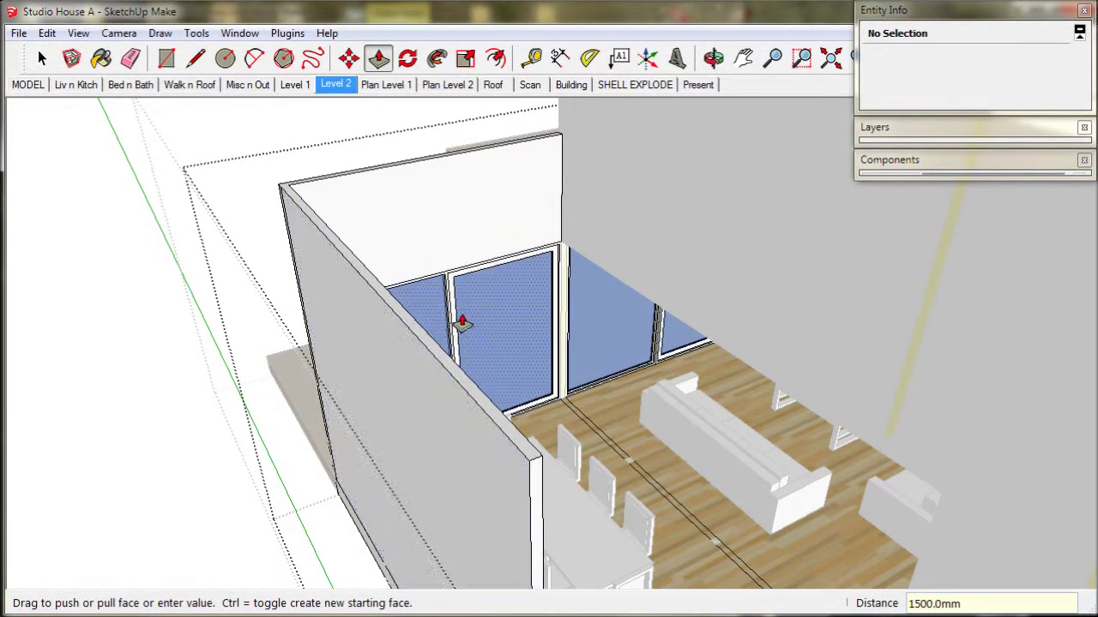
pyautogui.click(461, 322)
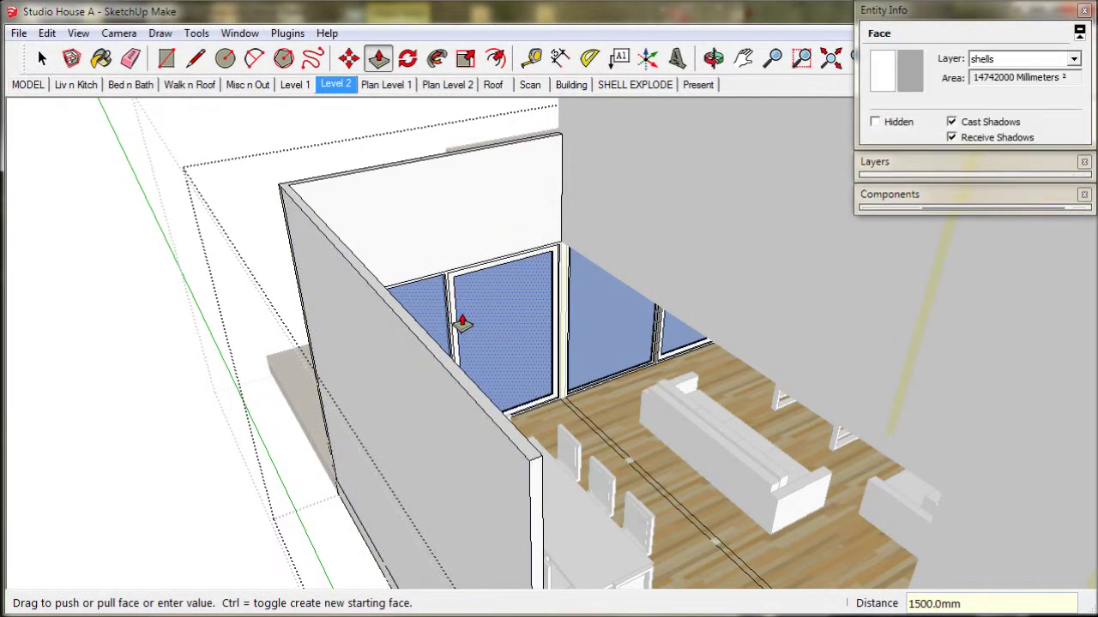
pyautogui.moveTo(589, 363); pyautogui.dragTo(502, 417, button='middle')
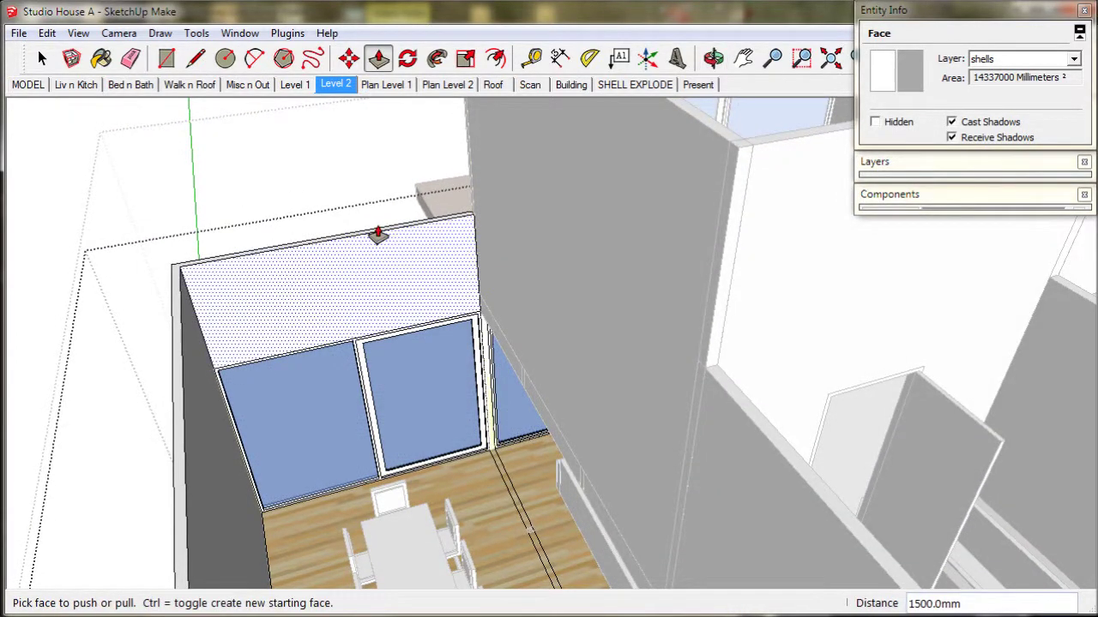
# Step: Paste two high windows above the dining area's glazed panels and move them along the wall to line up with the panels
pyautogui.click(48, 35)
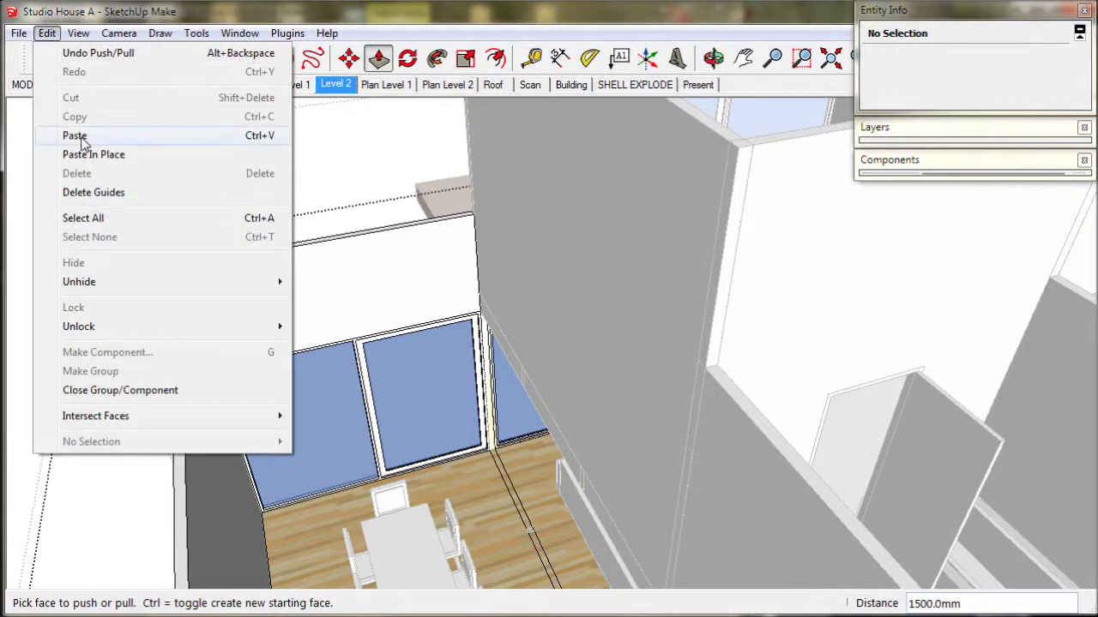
pyautogui.click(43, 135)
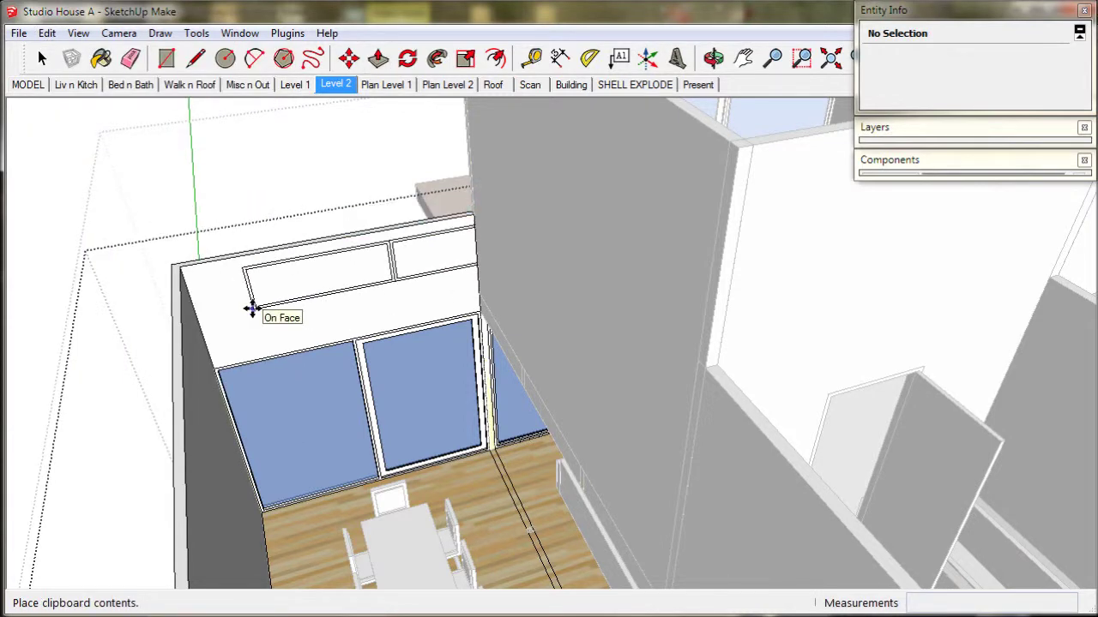
pyautogui.scroll(5, 252, 310)
pyautogui.click(600, 380)
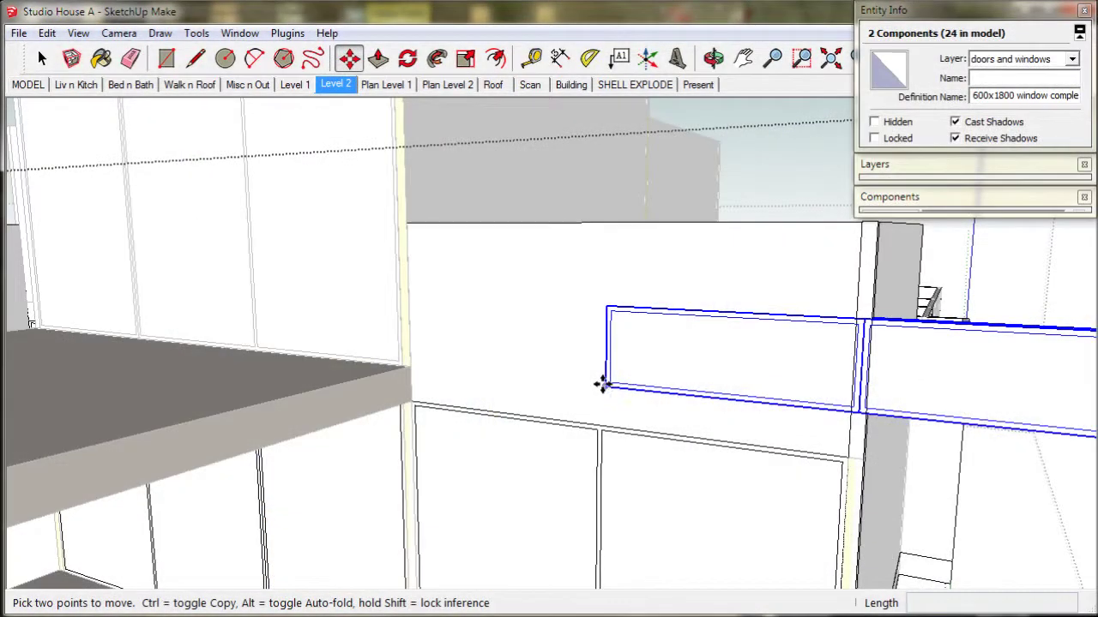
pyautogui.click(603, 383)
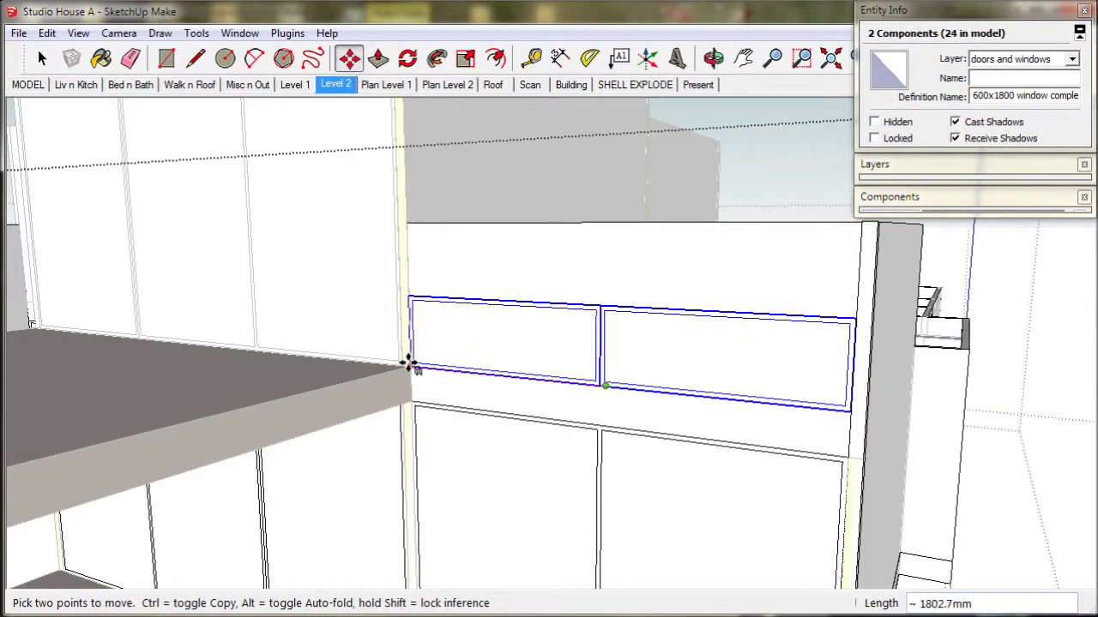
pyautogui.click(409, 367)
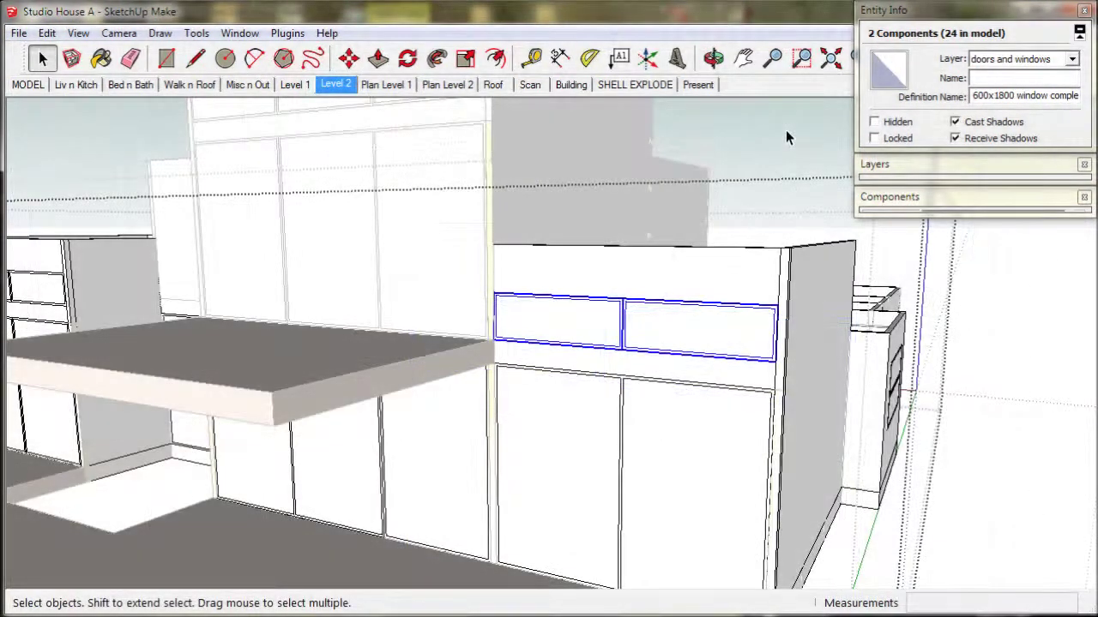
pyautogui.press('o')
pyautogui.moveTo(779, 252); pyautogui.dragTo(120, 392)
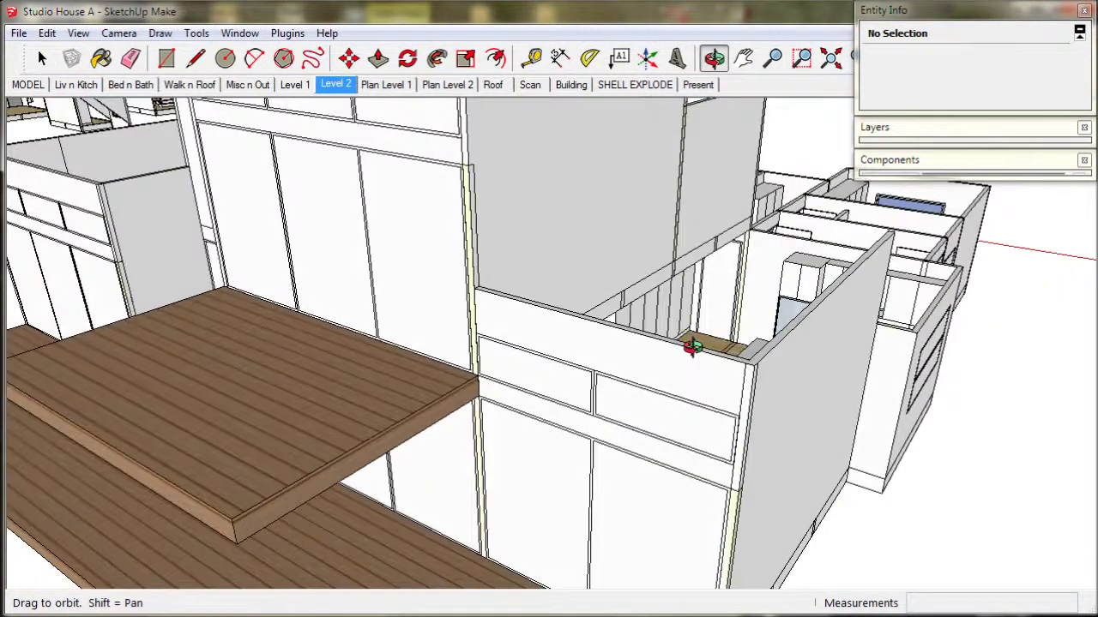
pyautogui.press('space')
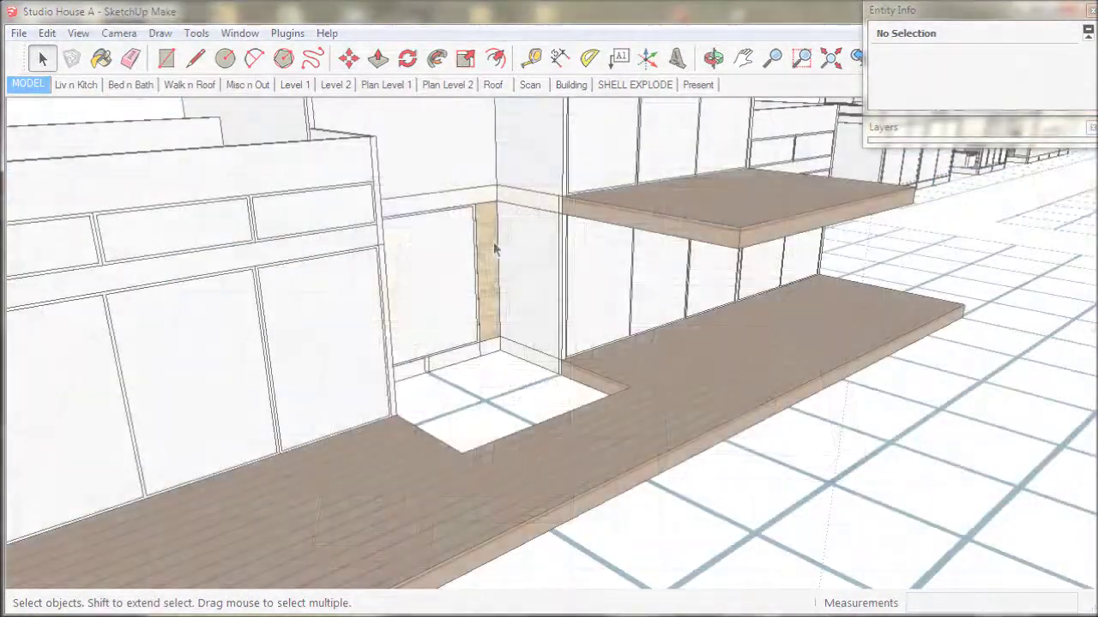
# Step: Open the lower-level fireplace and TV component at the corner, down to its nested stone fireplace, for editing
pyautogui.scroll(3, 494, 244)
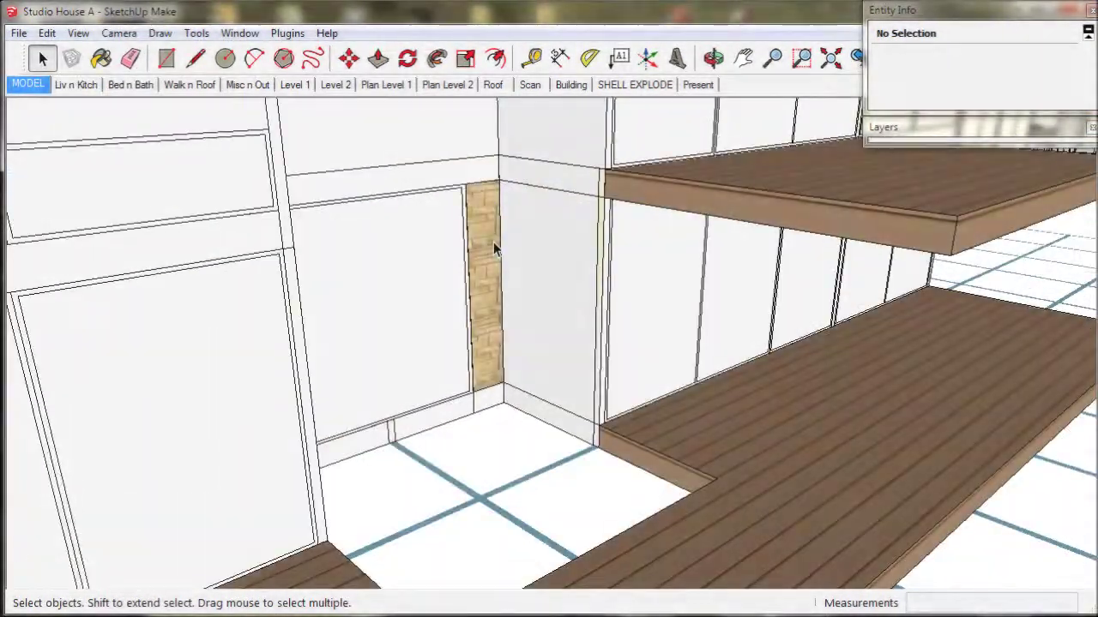
pyautogui.click(493, 244)
pyautogui.doubleClick(494, 244)
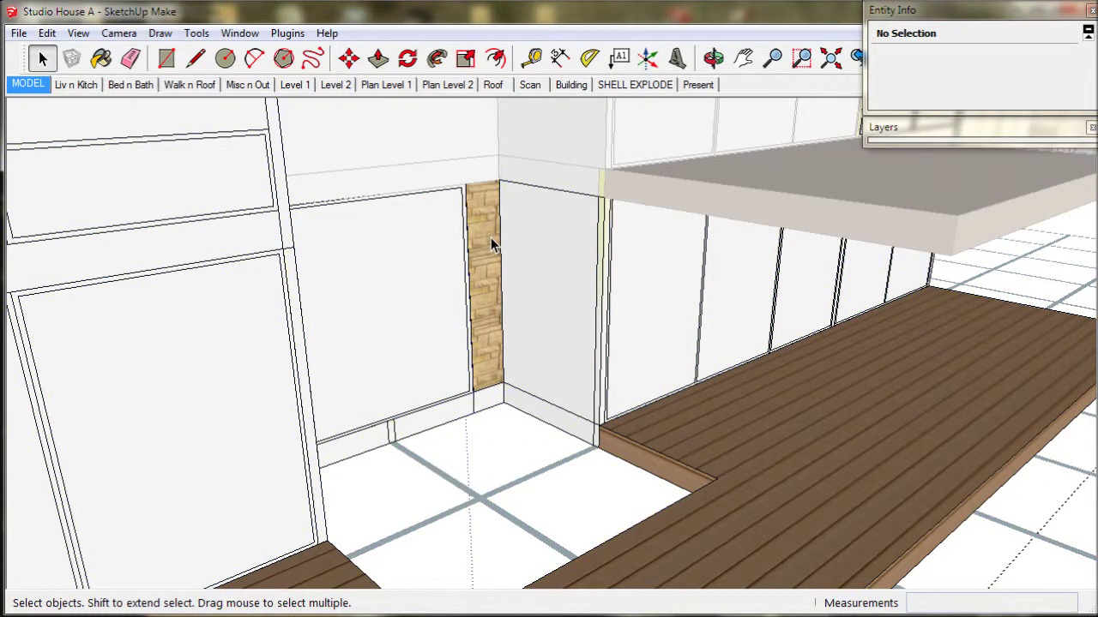
pyautogui.click(493, 246)
pyautogui.doubleClick(483, 234)
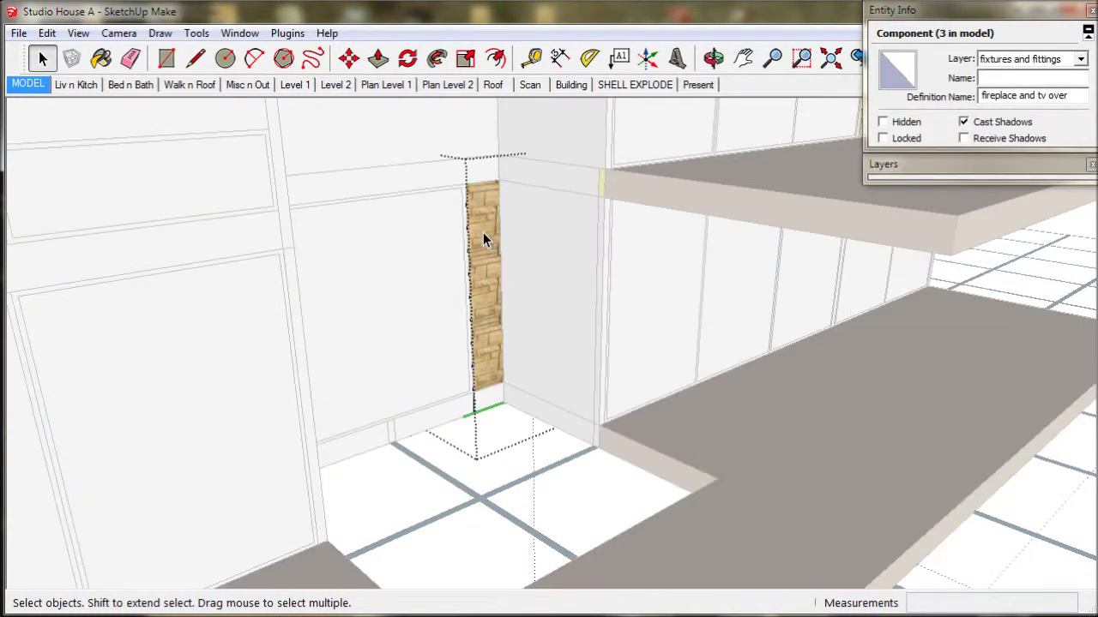
pyautogui.click(482, 231)
pyautogui.doubleClick(482, 232)
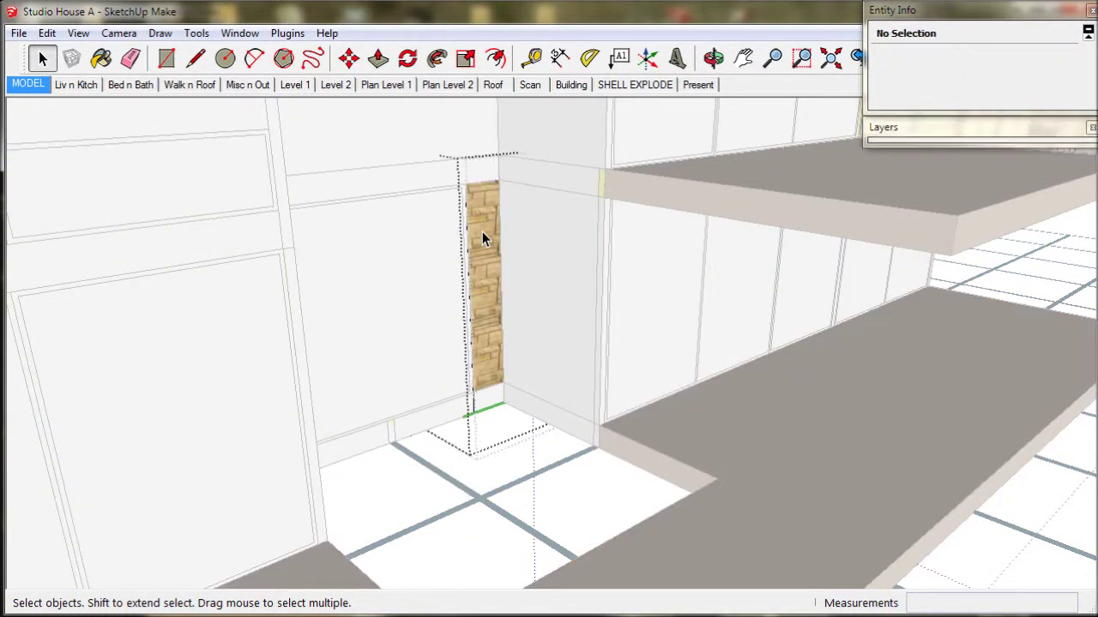
# Step: Extend the stone fireplace's end face and the strip at its base outward by 450 mm with Push/Pull
pyautogui.click(482, 232)
pyautogui.press('p')
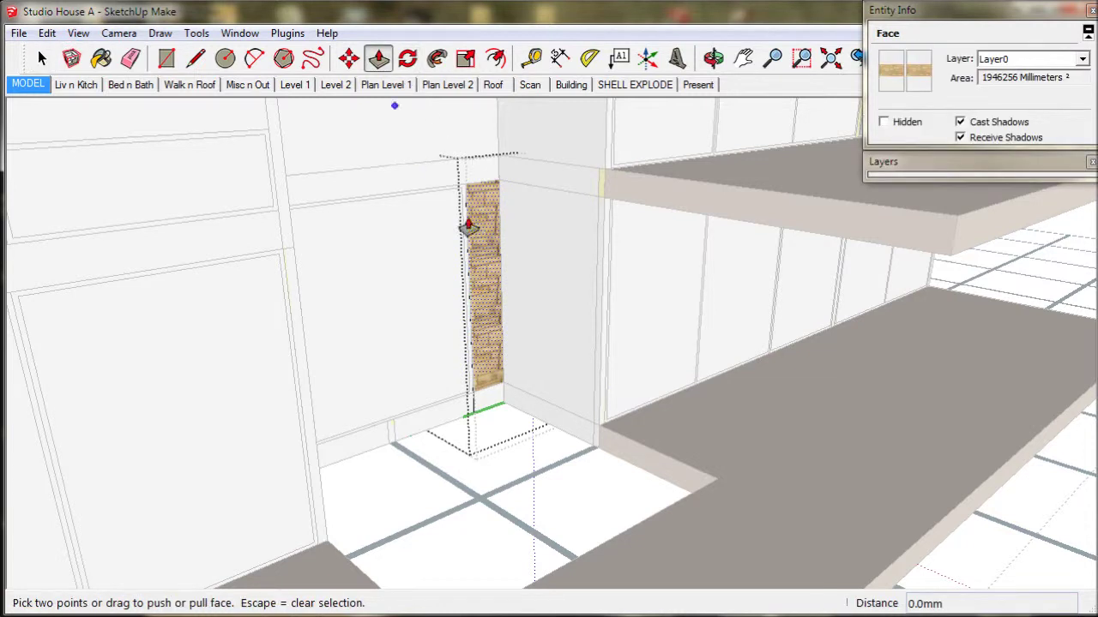
pyautogui.click(480, 229)
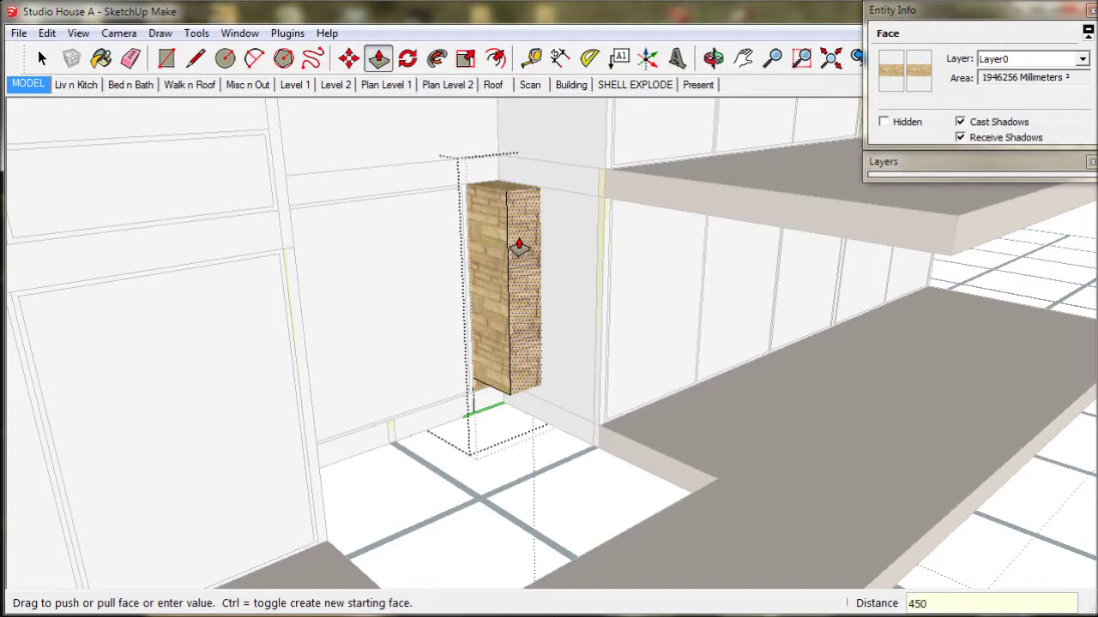
pyautogui.press('Return')
pyautogui.moveTo(515, 246); pyautogui.dragTo(504, 209, button='middle')
pyautogui.scroll(4, 485, 377)
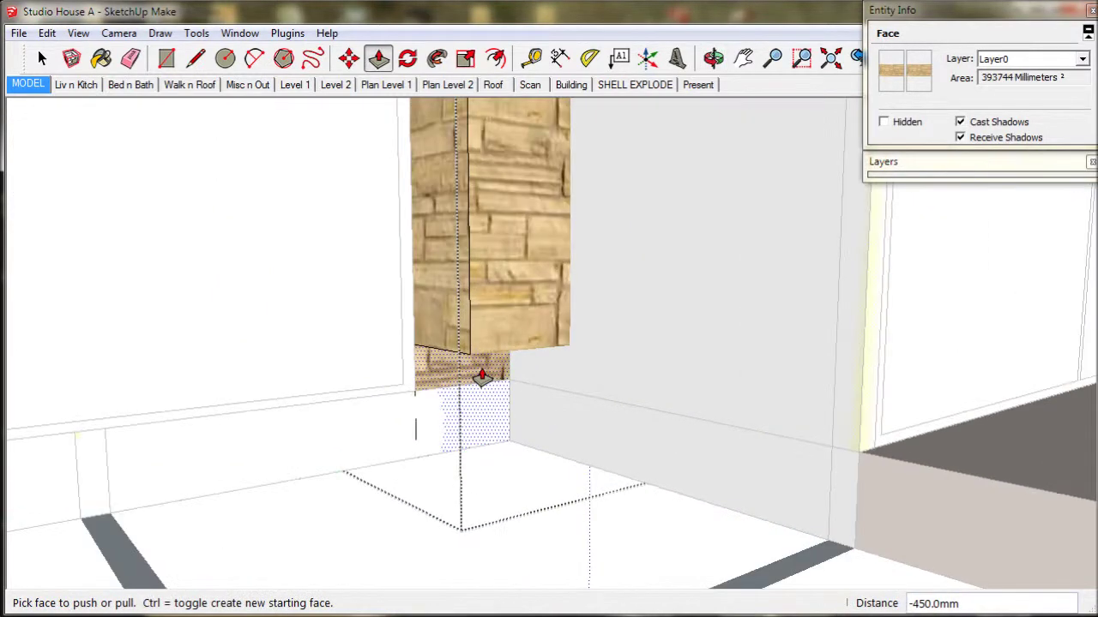
pyautogui.scroll(-3, 482, 377)
pyautogui.moveTo(482, 377); pyautogui.dragTo(514, 483, button='middle')
pyautogui.scroll(-3, 502, 386)
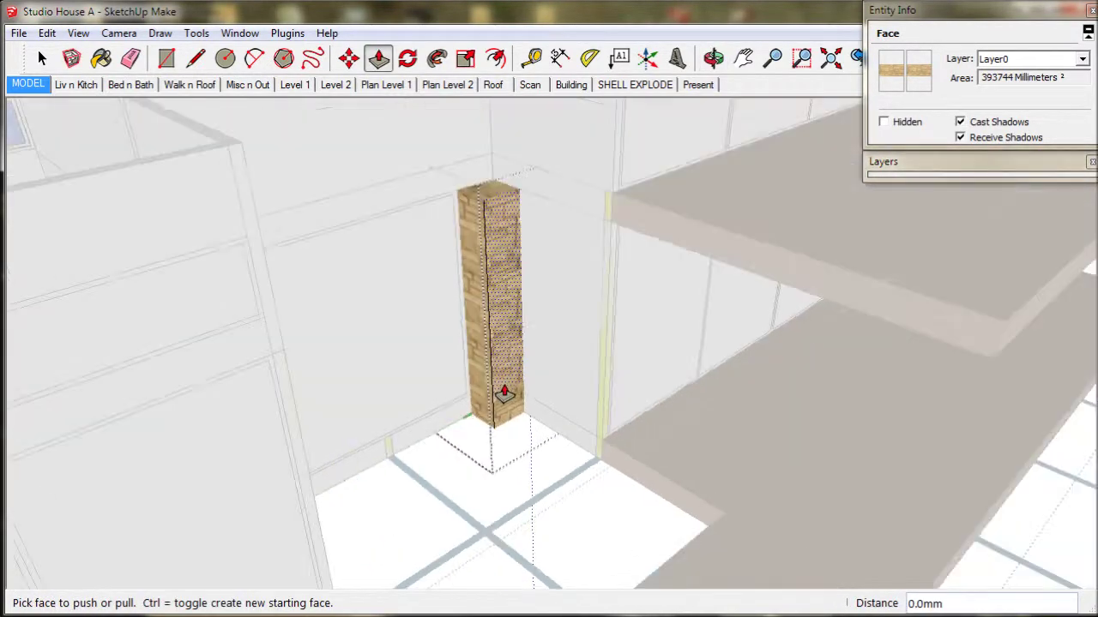
# Step: Leave the nested stone fireplace and copy the whole lower-level fireplace and TV component
pyautogui.click(41, 56)
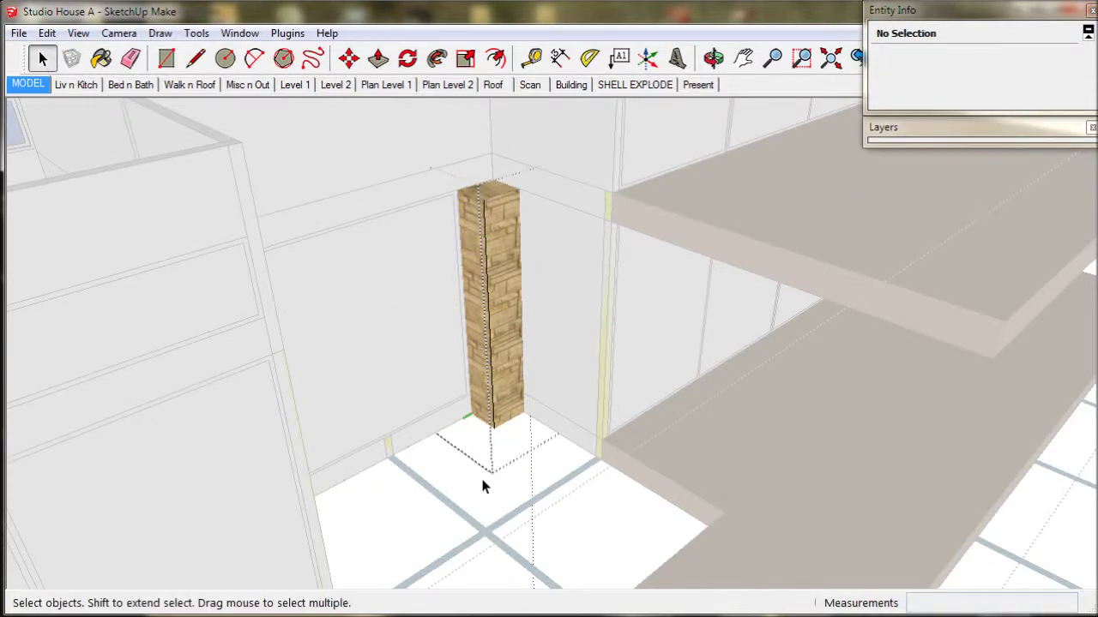
pyautogui.moveTo(519, 475); pyautogui.dragTo(500, 419, button='middle')
pyautogui.click(501, 426)
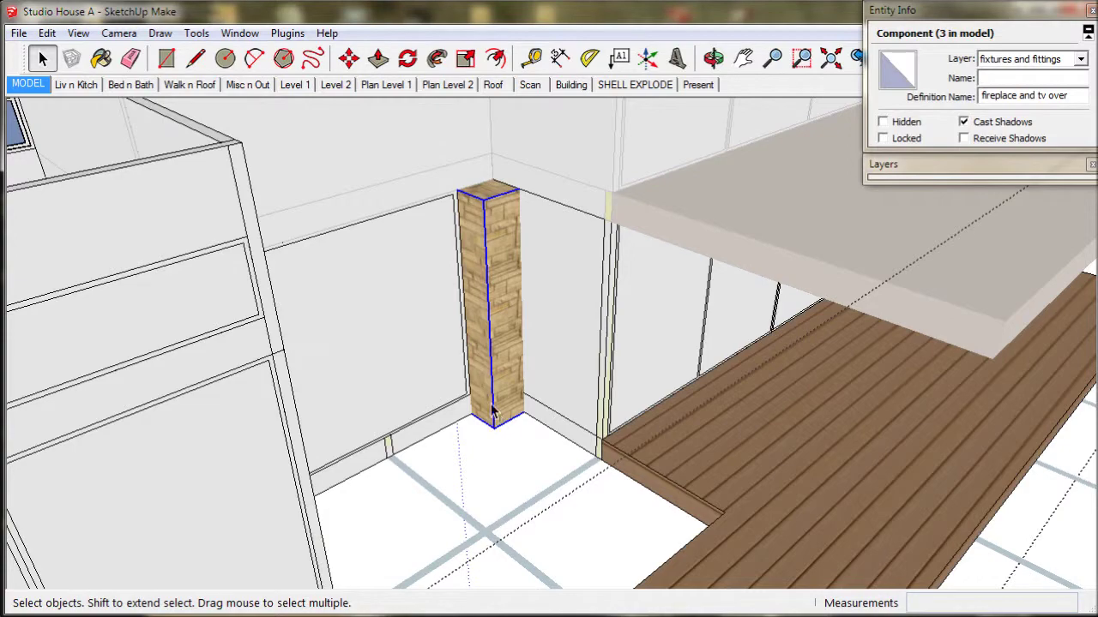
pyautogui.click(48, 32)
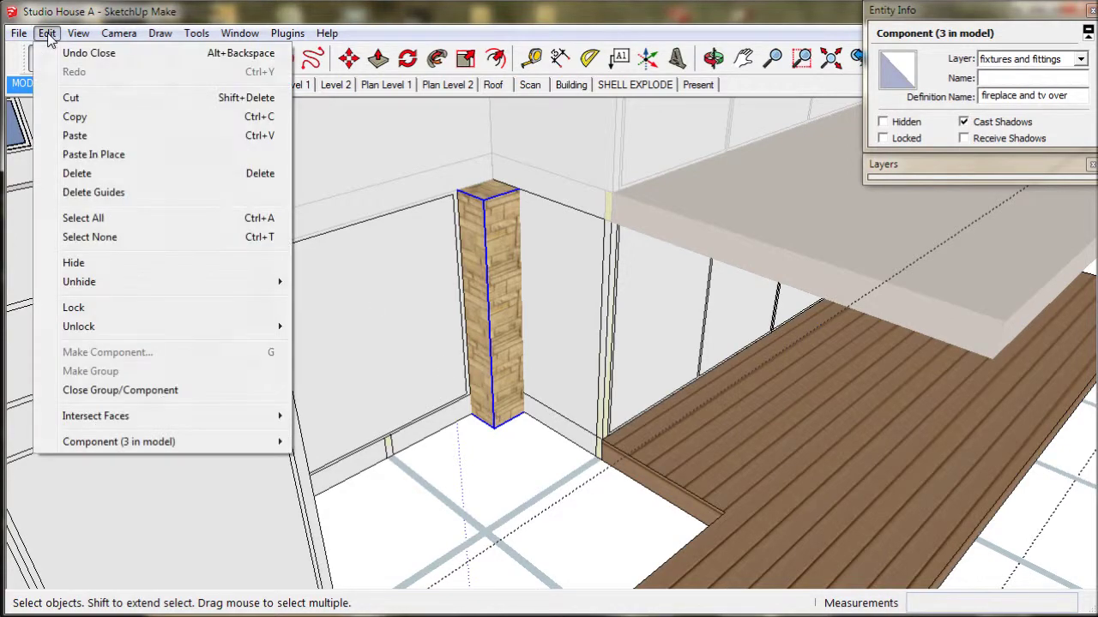
pyautogui.click(74, 115)
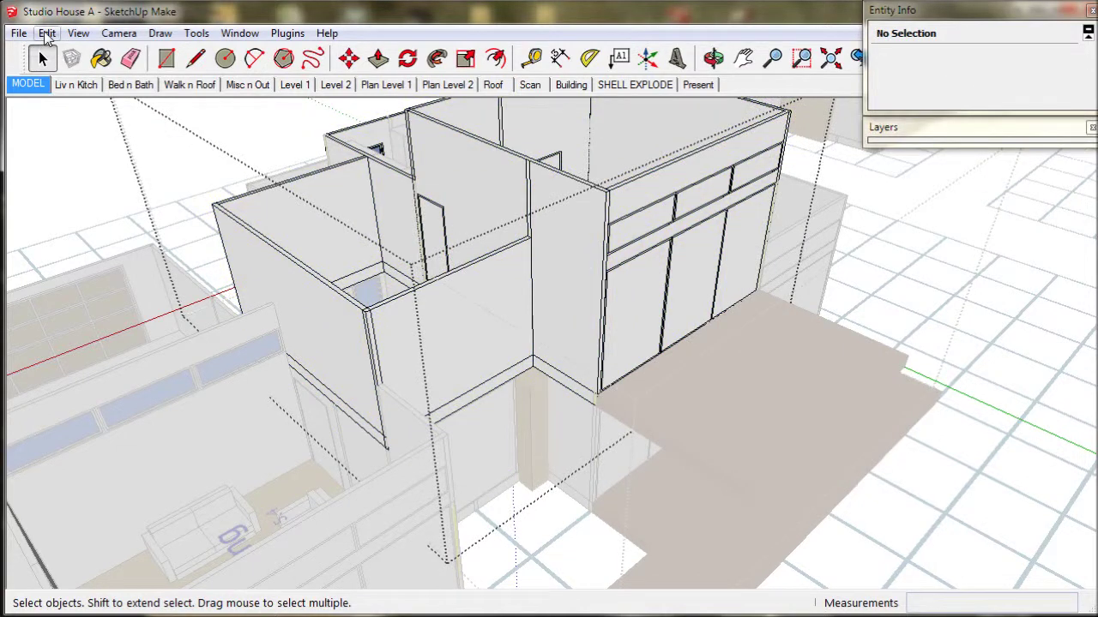
# Step: Paste the fireplace in place inside the upper-level group and move it straight up 3000 mm
pyautogui.click(47, 33)
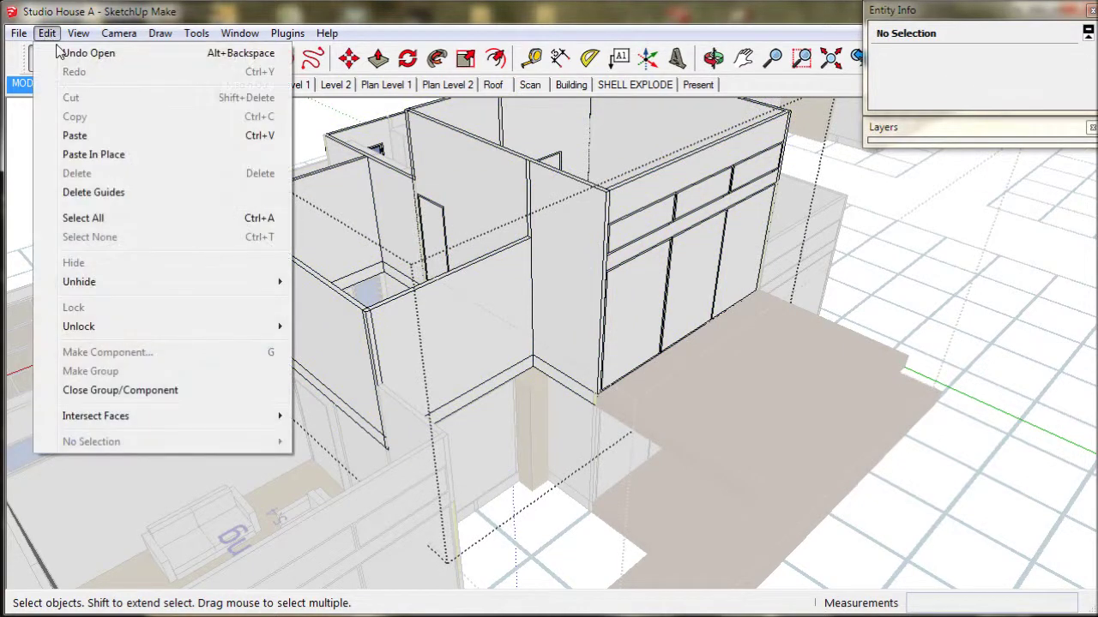
pyautogui.click(83, 156)
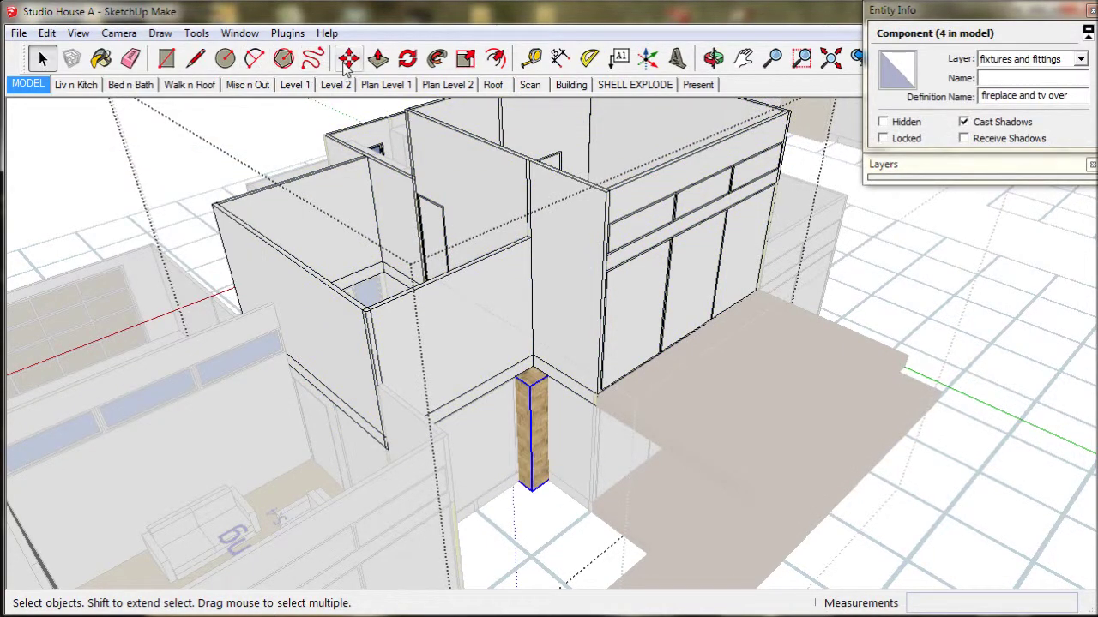
pyautogui.click(347, 62)
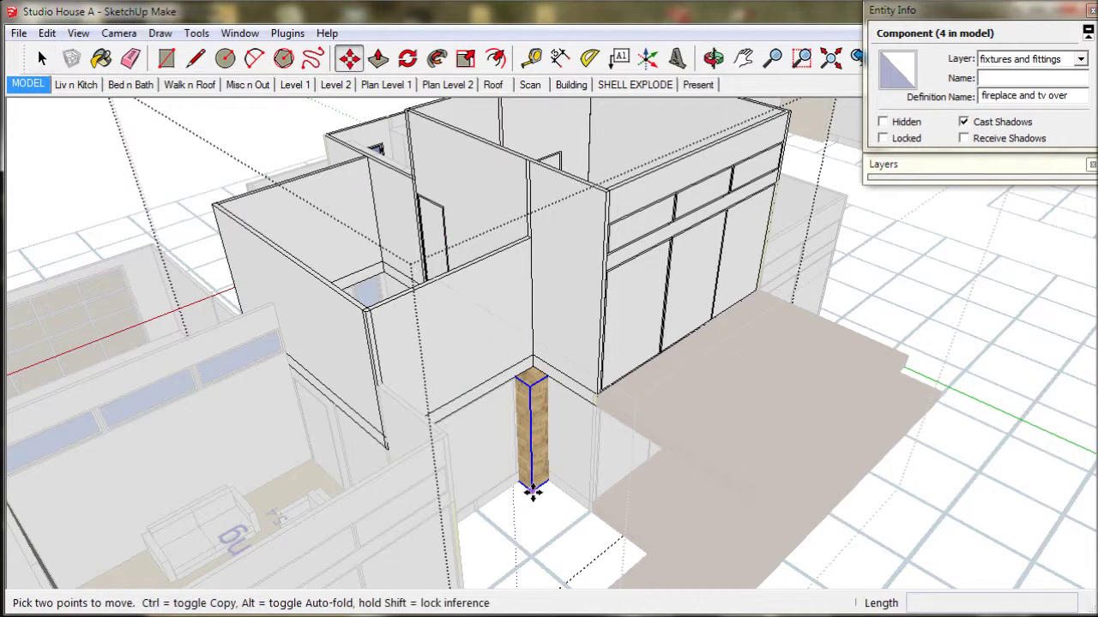
pyautogui.click(531, 490)
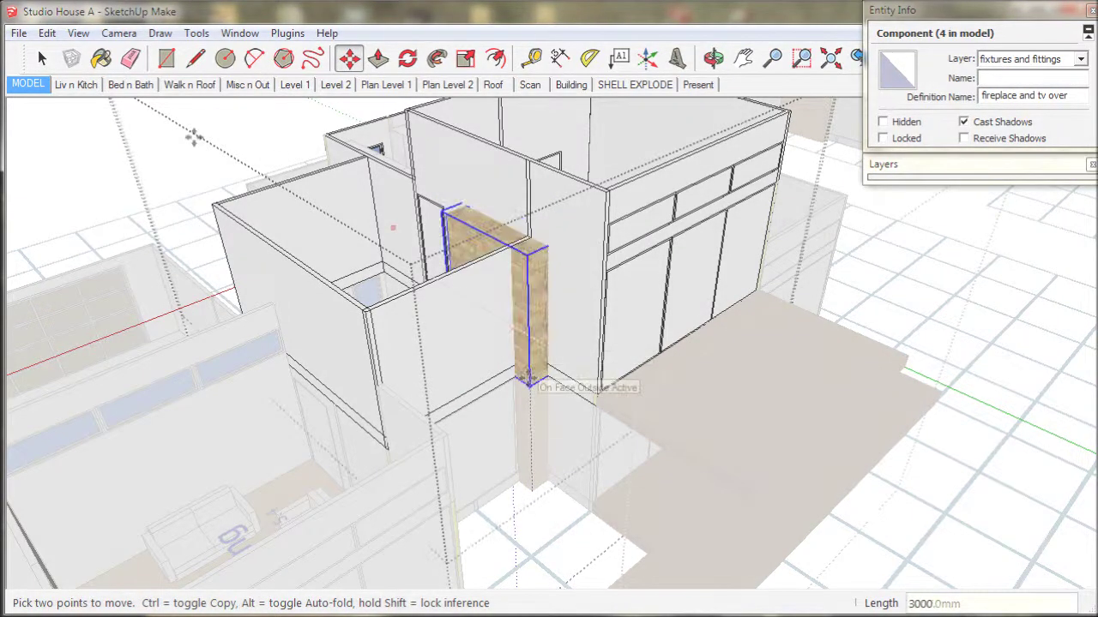
pyautogui.write('3000')
pyautogui.press('Return')
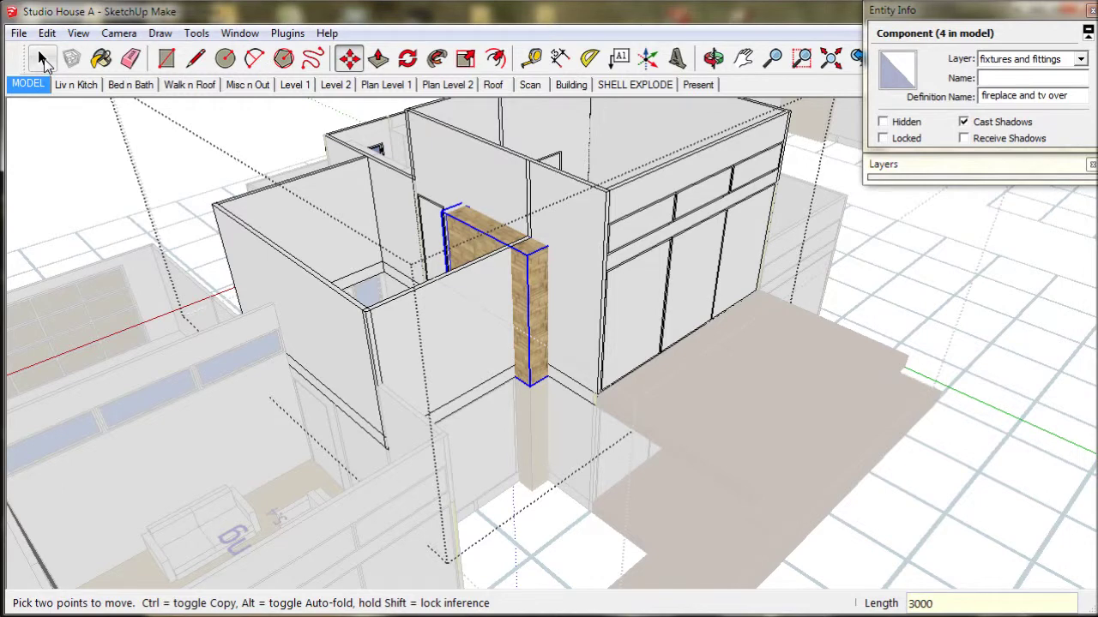
# Step: Make the upper-level fireplace component unique, along with the stone fireplace 1800 component nested inside it
pyautogui.click(40, 56)
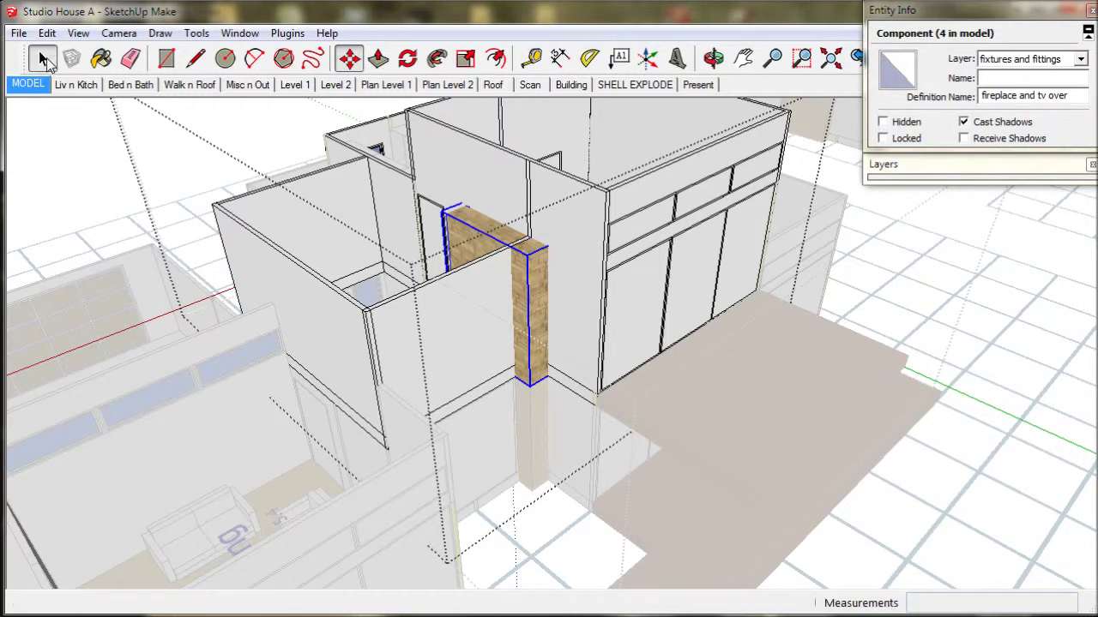
pyautogui.rightClick(528, 267)
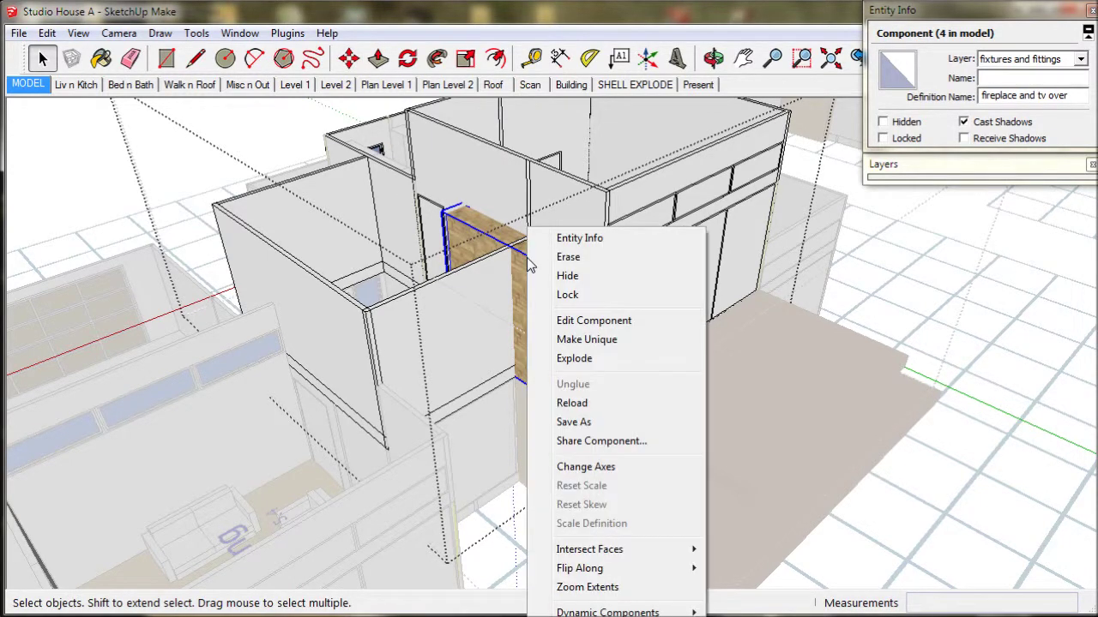
pyautogui.click(583, 340)
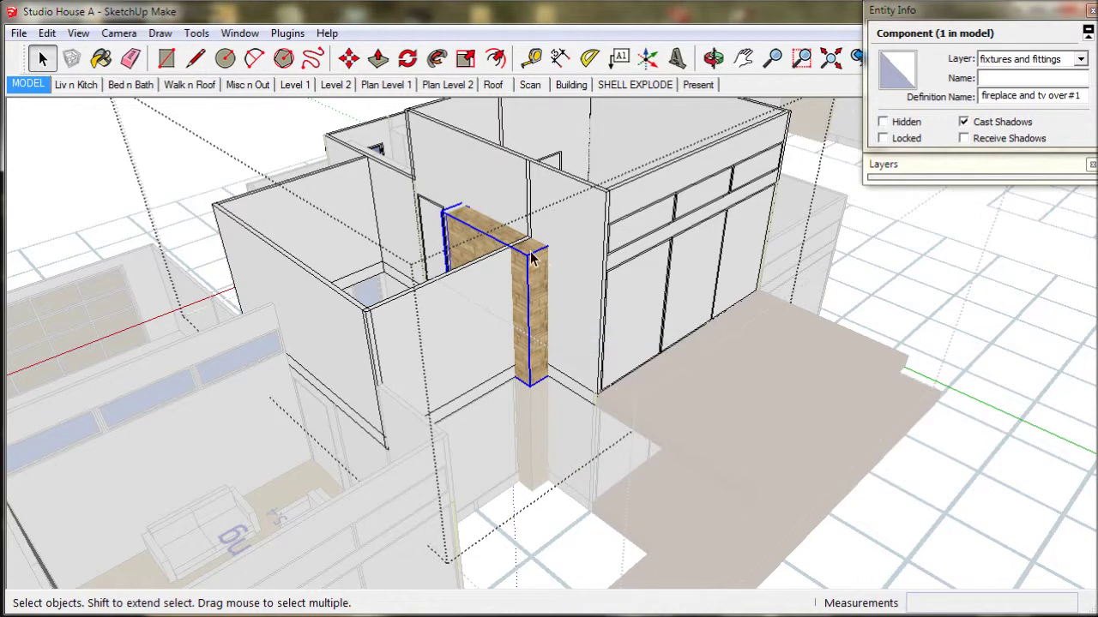
pyautogui.moveTo(532, 257); pyautogui.dragTo(527, 303, button='middle')
pyautogui.scroll(3, 506, 296)
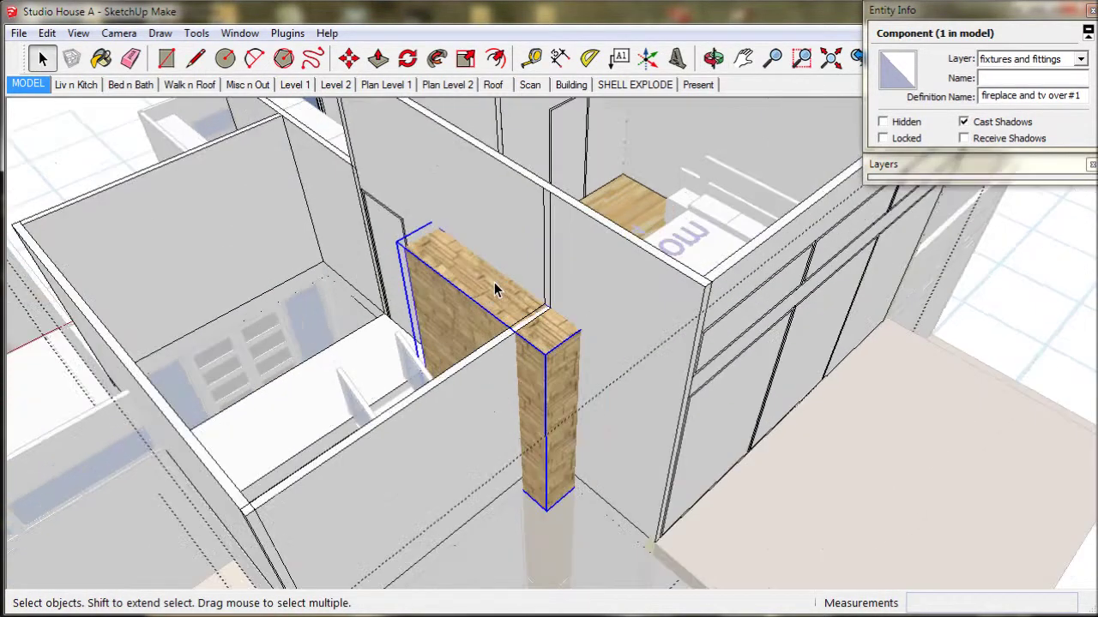
pyautogui.doubleClick(494, 289)
pyautogui.click(494, 289)
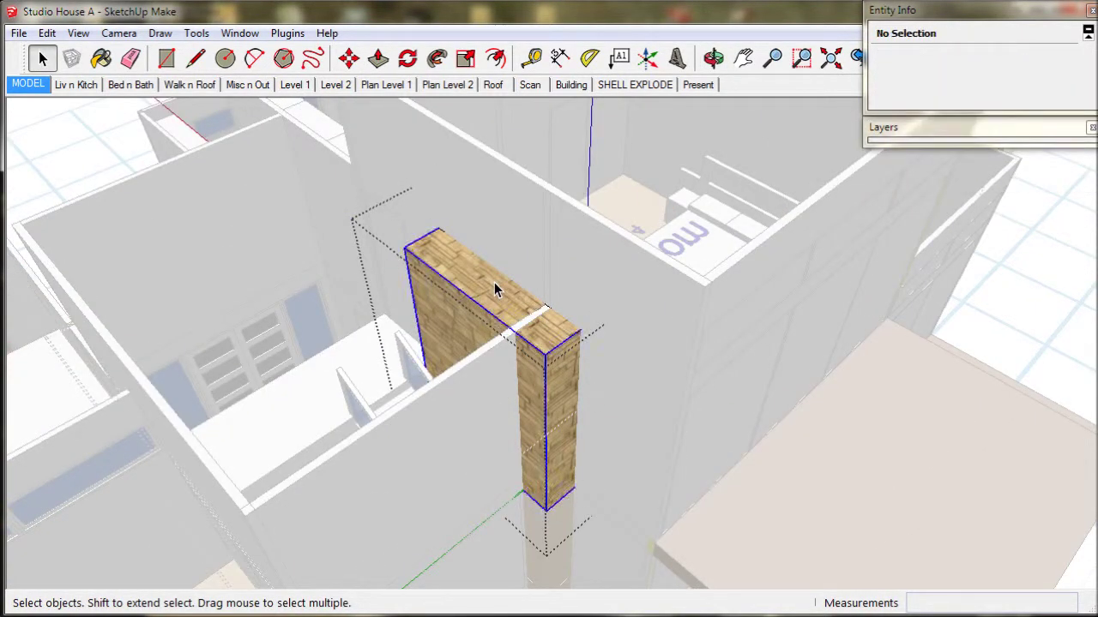
pyautogui.rightClick(494, 289)
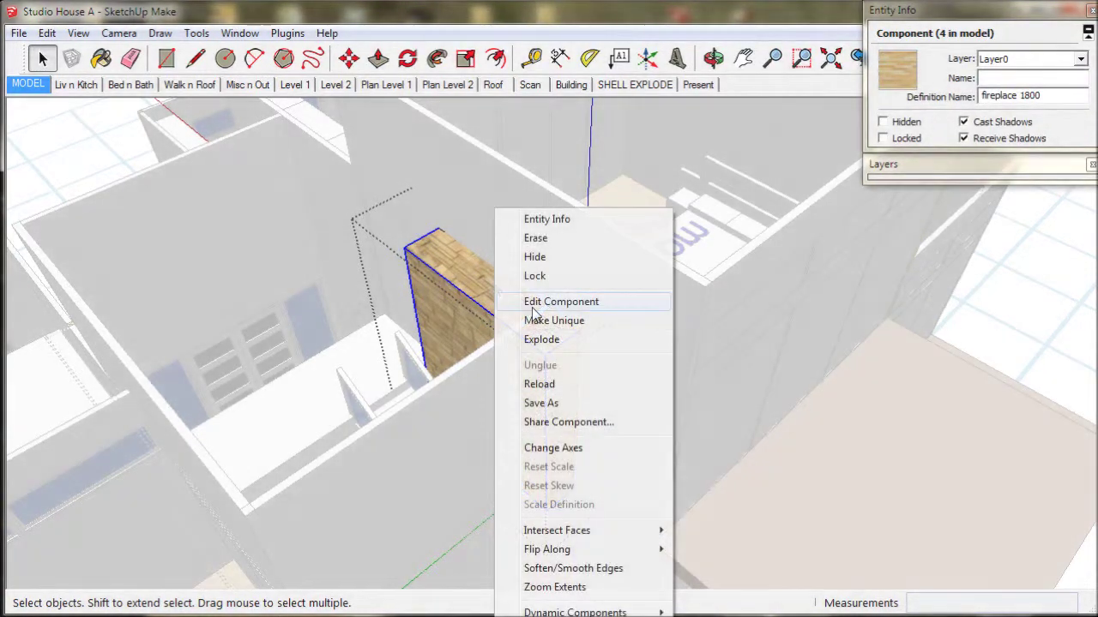
pyautogui.click(512, 320)
# Step: Raise the top face of the upper-level stone fireplace by 1500 mm and again by 1200 mm, then close the component
pyautogui.tripleClick(476, 280)
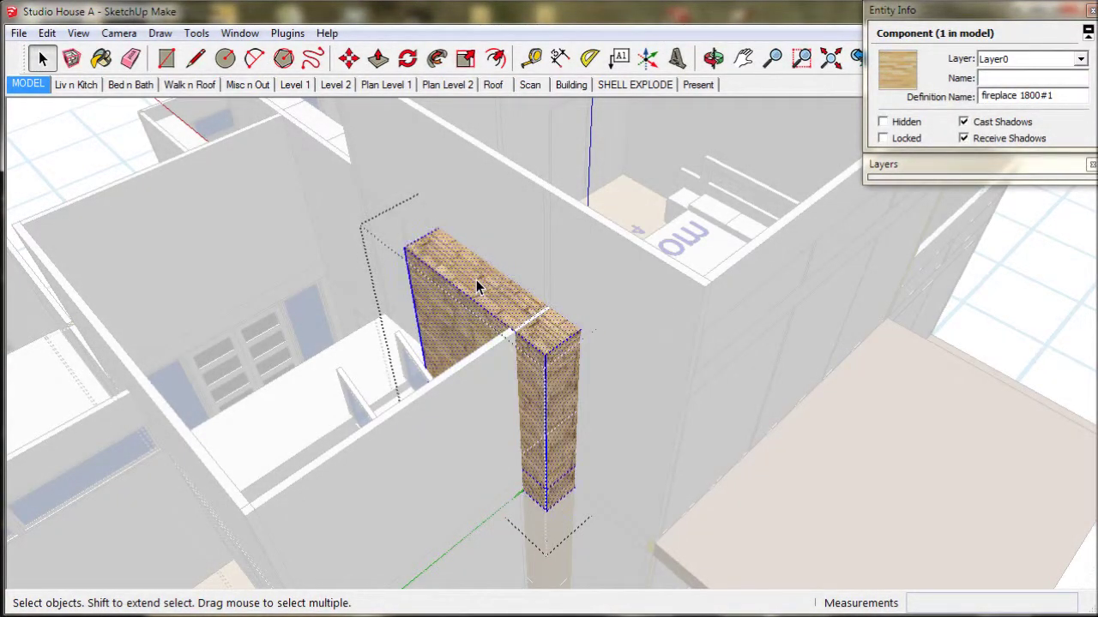
pyautogui.click(380, 62)
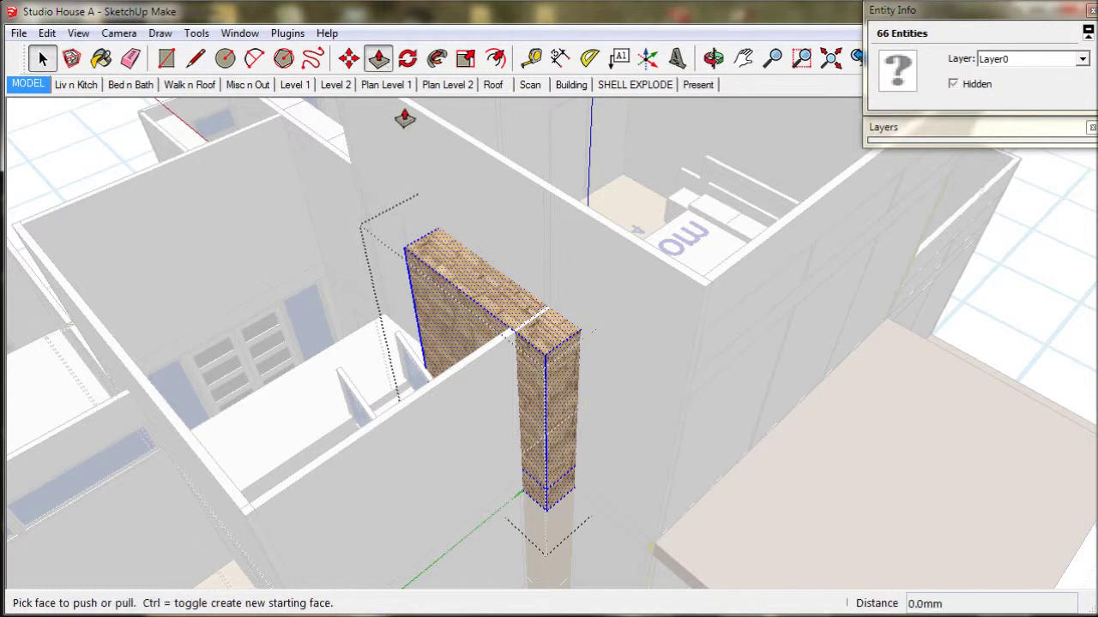
pyautogui.click(556, 296)
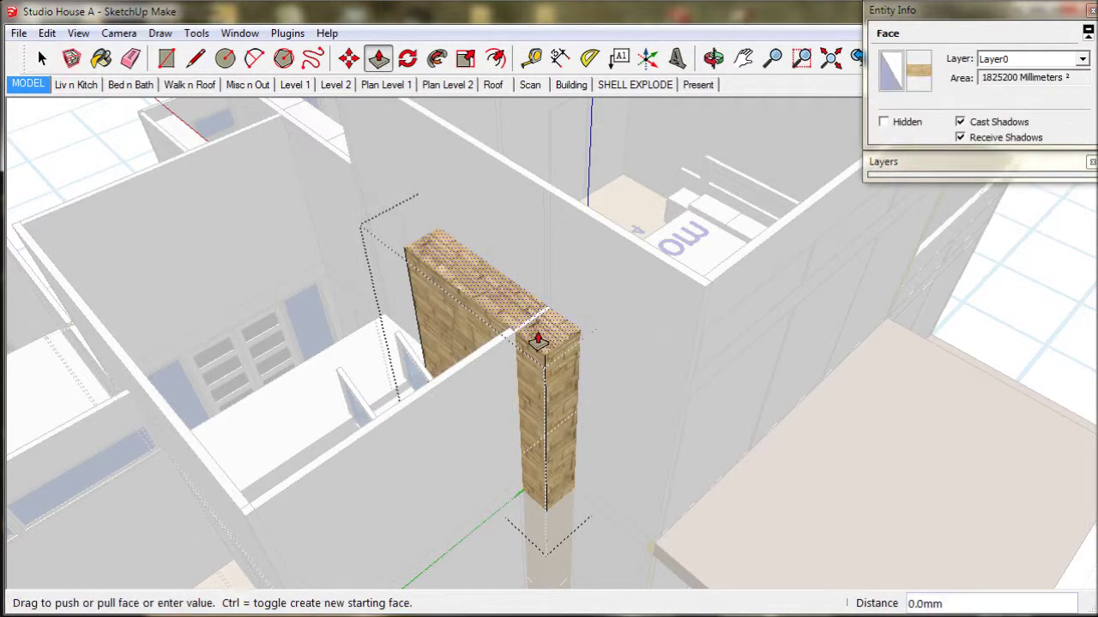
pyautogui.click(632, 248)
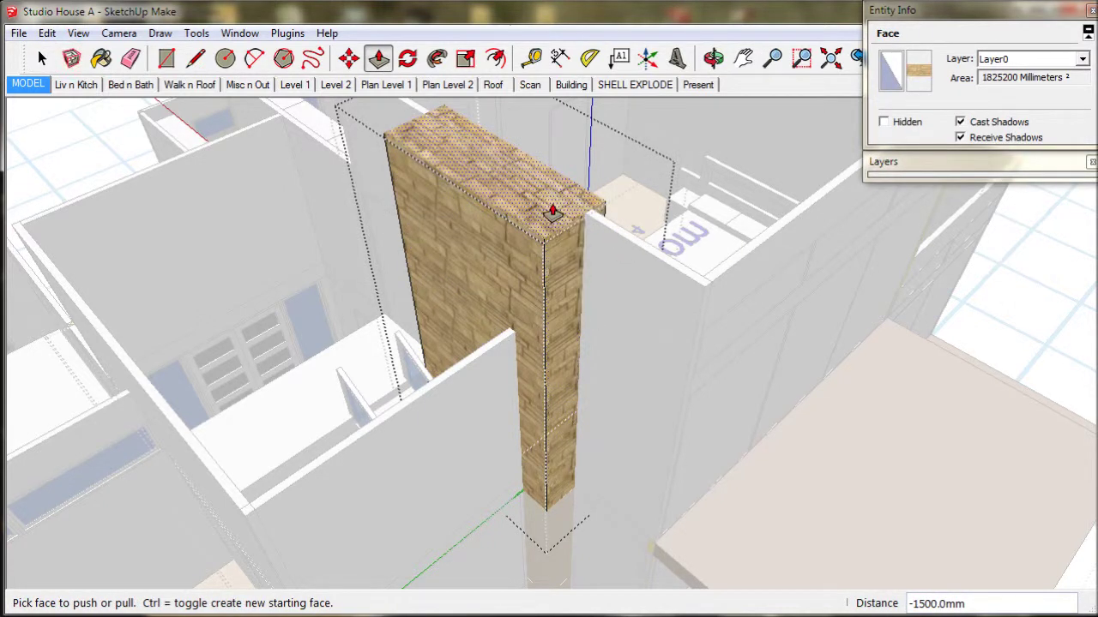
pyautogui.click(552, 211)
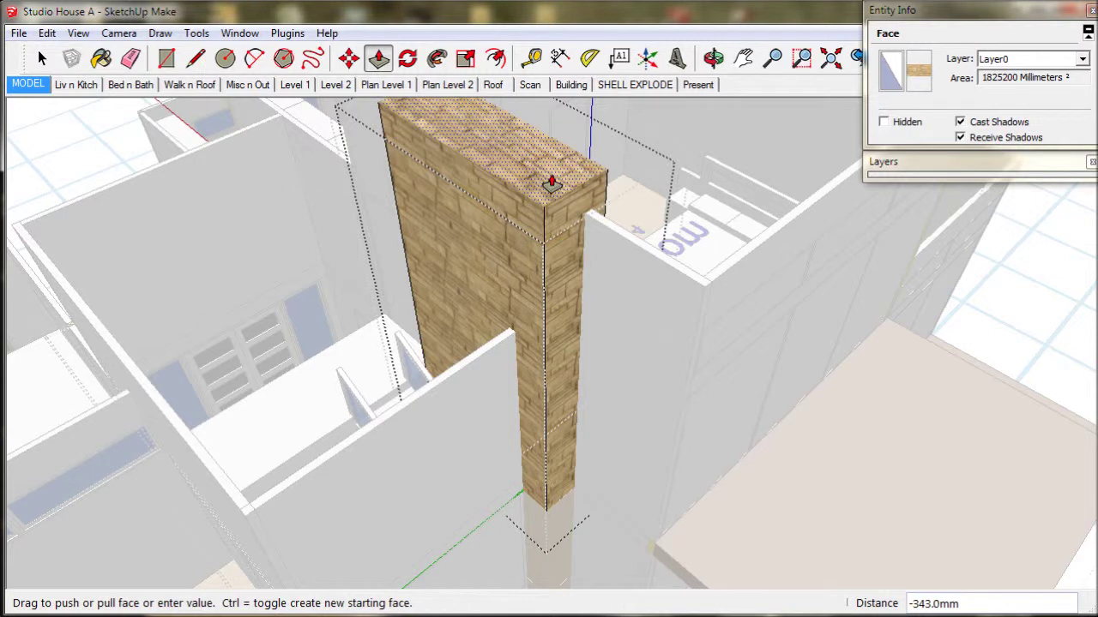
pyautogui.press('Return')
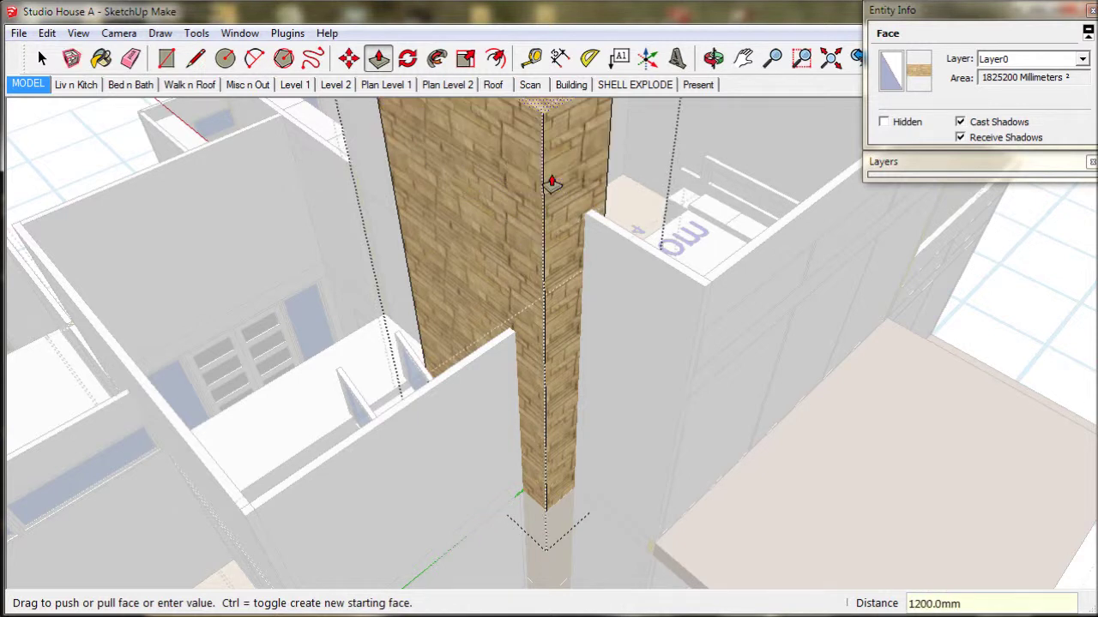
pyautogui.click(41, 57)
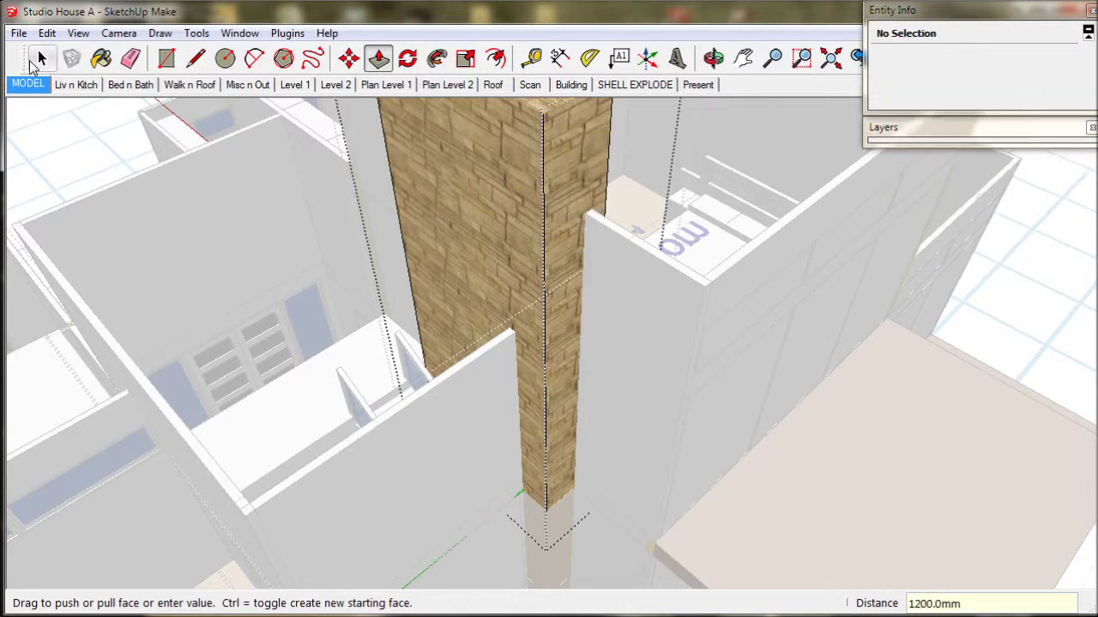
pyautogui.click(980, 318)
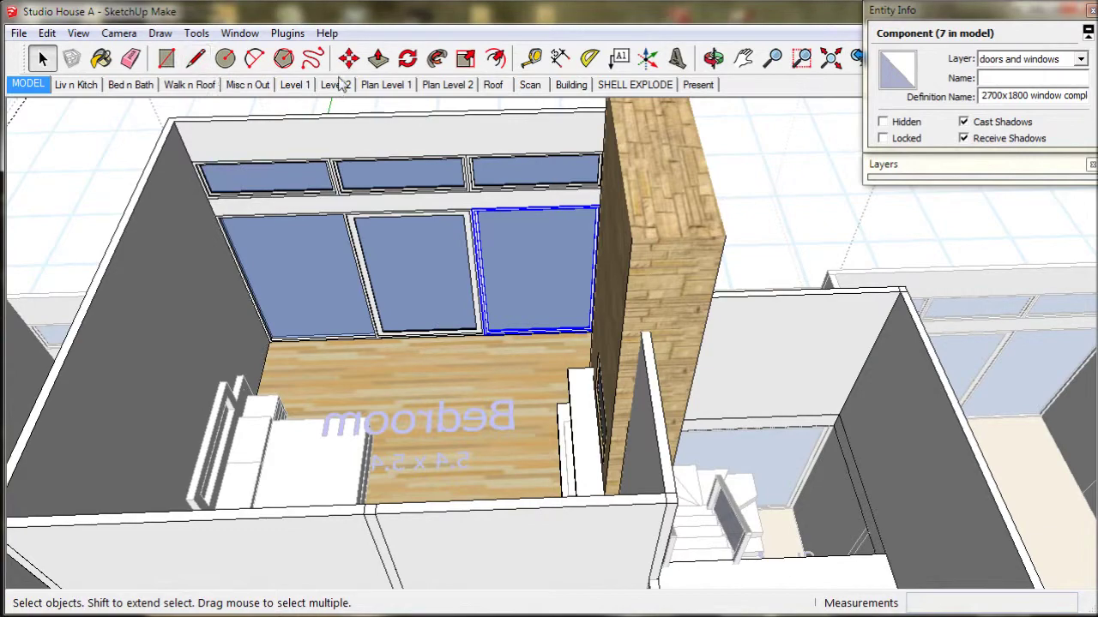
# Step: Copy the bedroom's 2700x1800 window beside the fireplace onto the wall above the stairs and move the copy against the stone fireplace
pyautogui.click(348, 58)
pyautogui.press('ctrl')
pyautogui.click(486, 335)
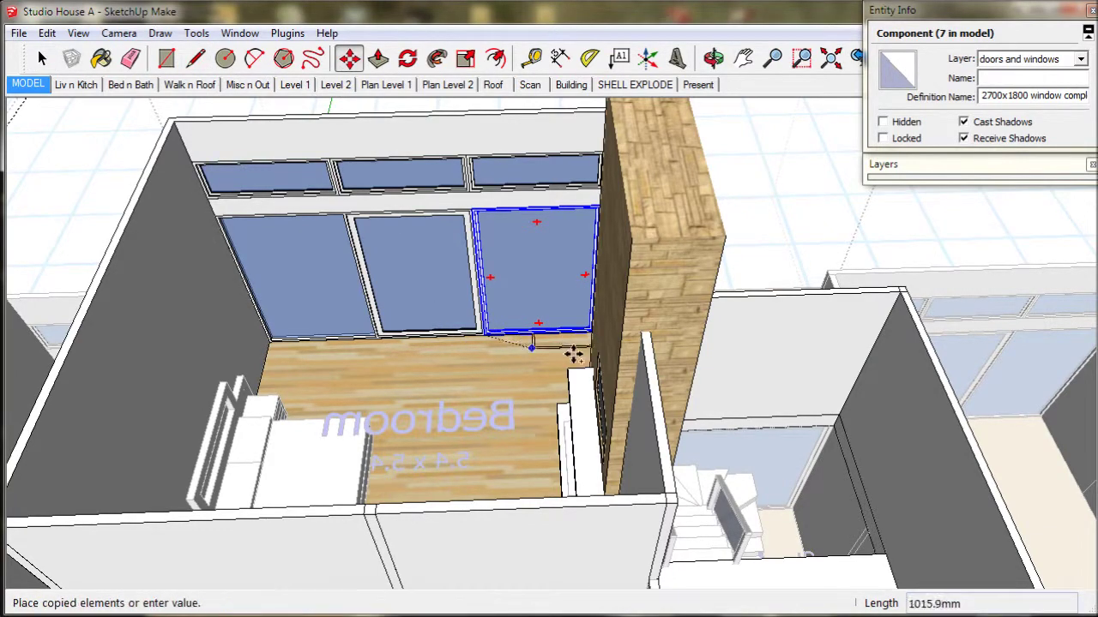
pyautogui.moveTo(725, 378); pyautogui.dragTo(618, 336, button='middle')
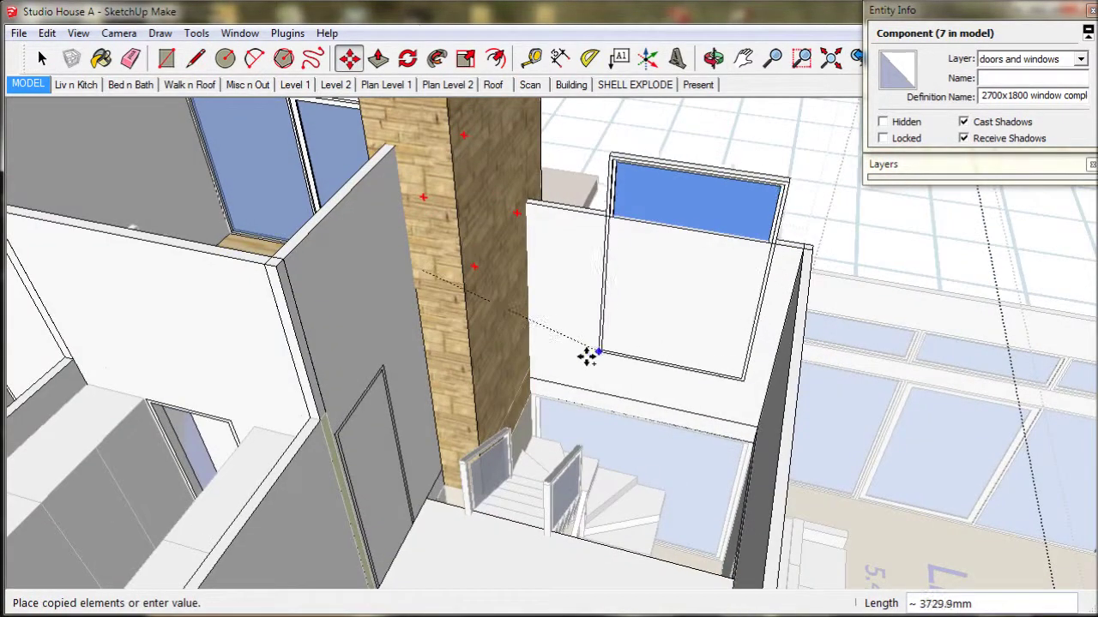
pyautogui.click(588, 370)
pyautogui.scroll(3, 587, 367)
pyautogui.scroll(3, 587, 367)
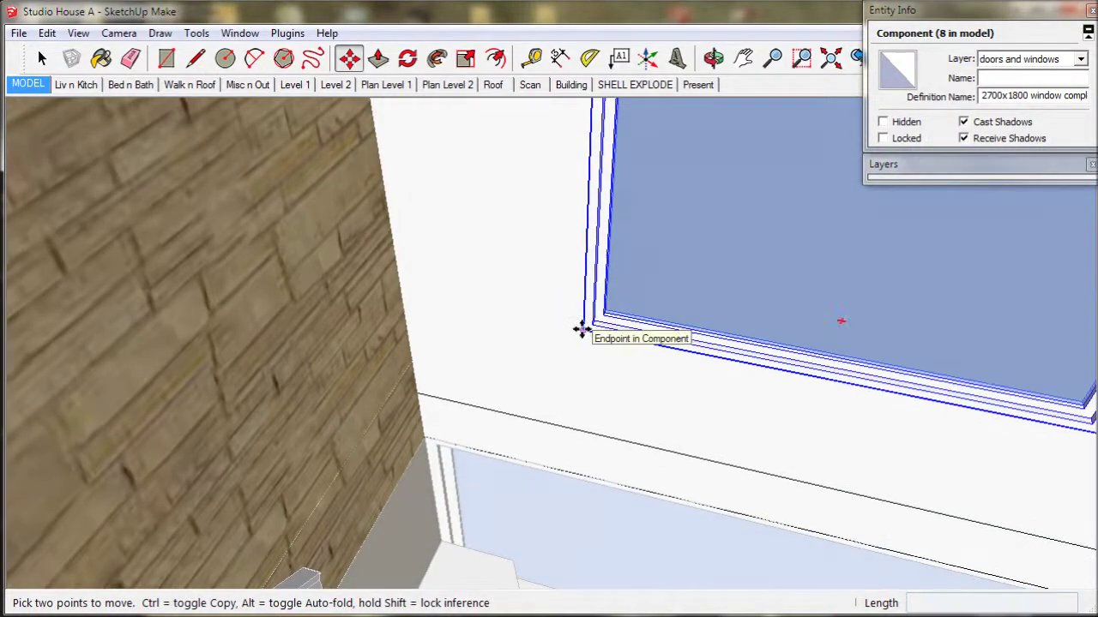
pyautogui.click(585, 325)
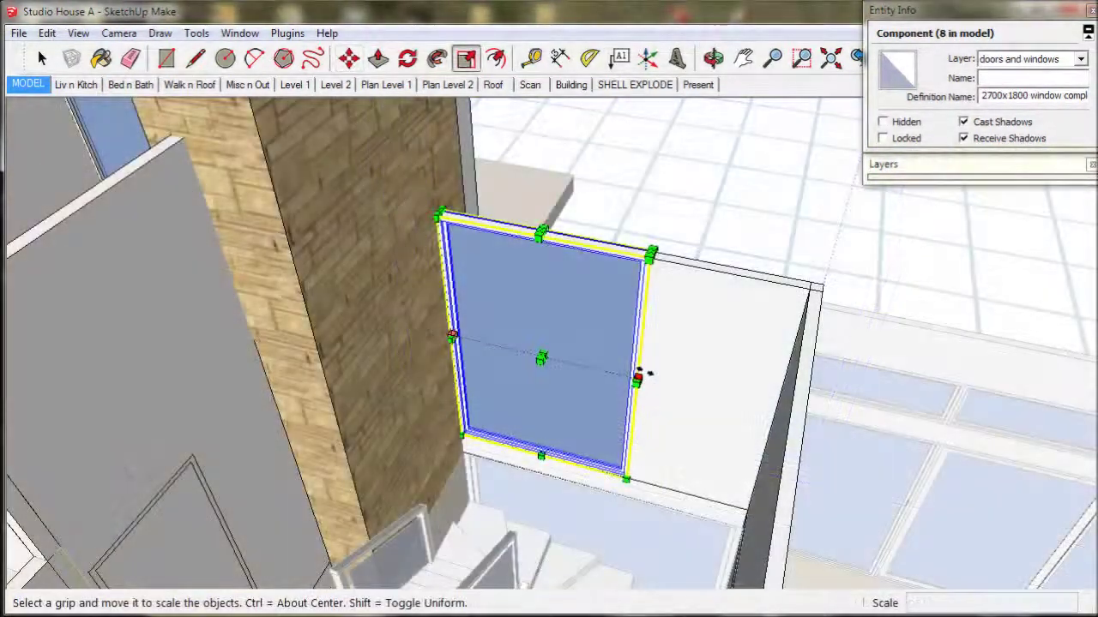
# Step: Scale the window above the stairs to about 1.67 times its width, spanning the wall, and lower its top edge below the wall top
pyautogui.moveTo(643, 375); pyautogui.dragTo(698, 384)
pyautogui.moveTo(698, 384); pyautogui.dragTo(857, 290, button='middle')
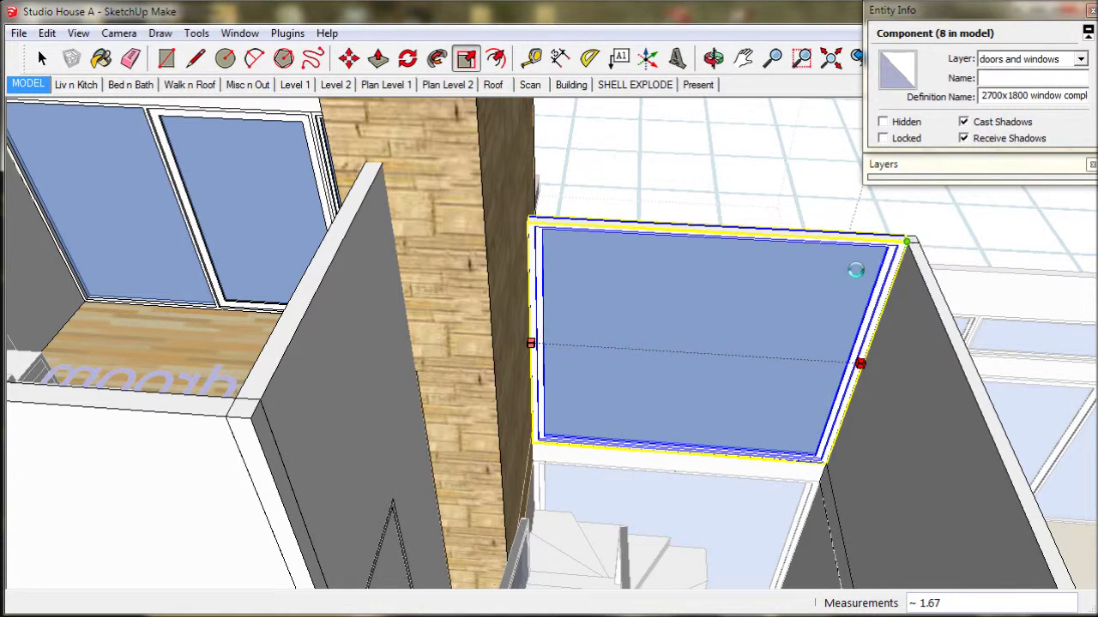
pyautogui.click(856, 270)
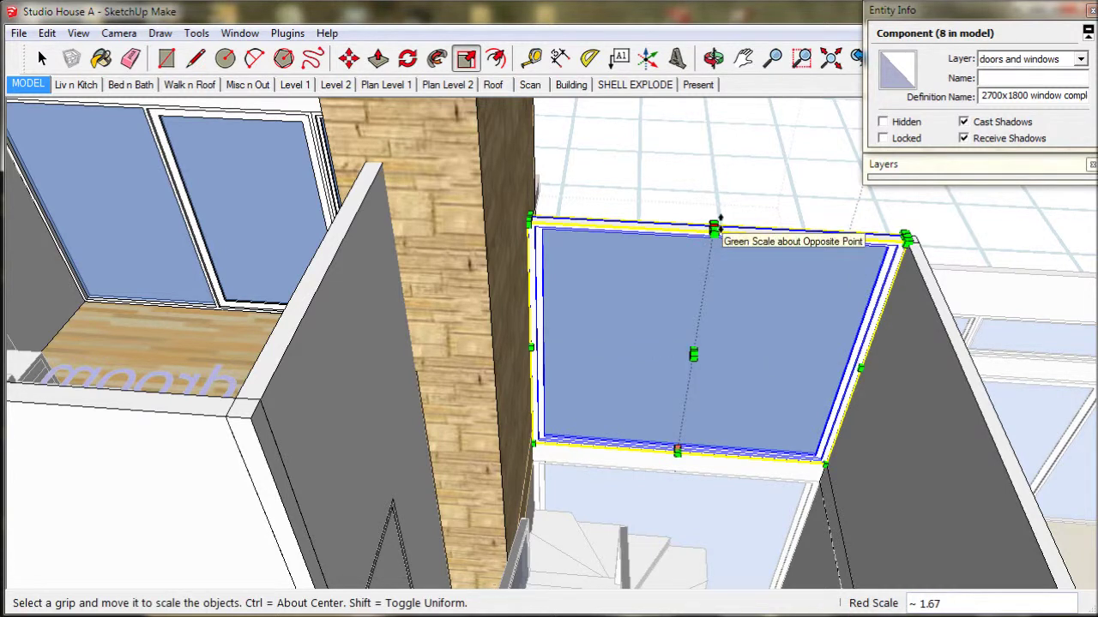
pyautogui.click(716, 226)
pyautogui.moveTo(706, 289); pyautogui.dragTo(584, 390, button='middle')
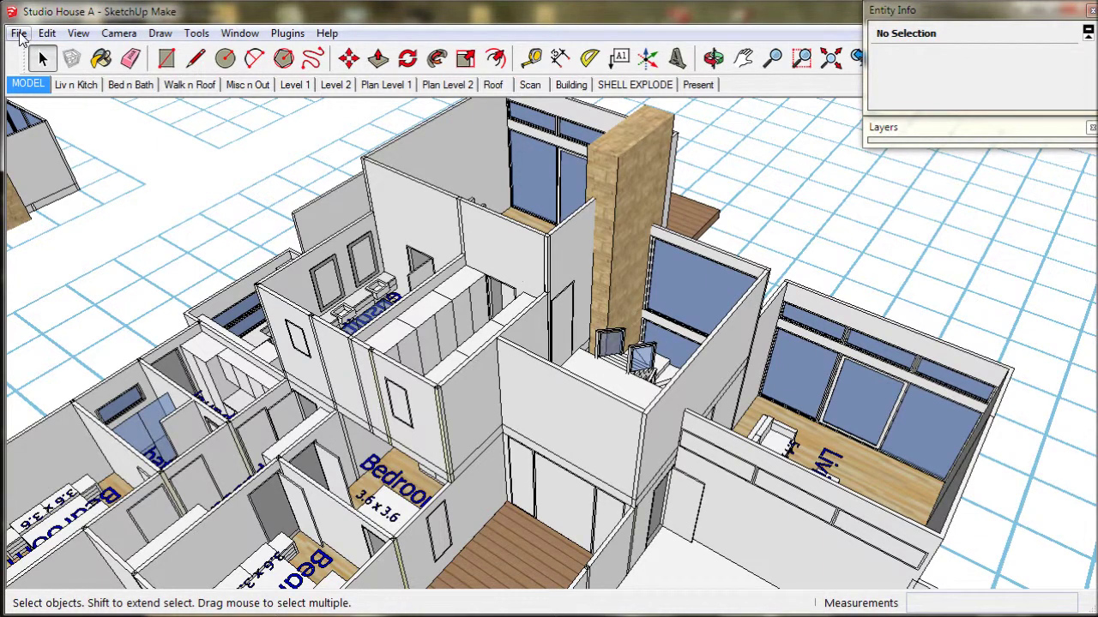
# Step: Bring up the file commands for the studio house model
pyautogui.click(19, 34)
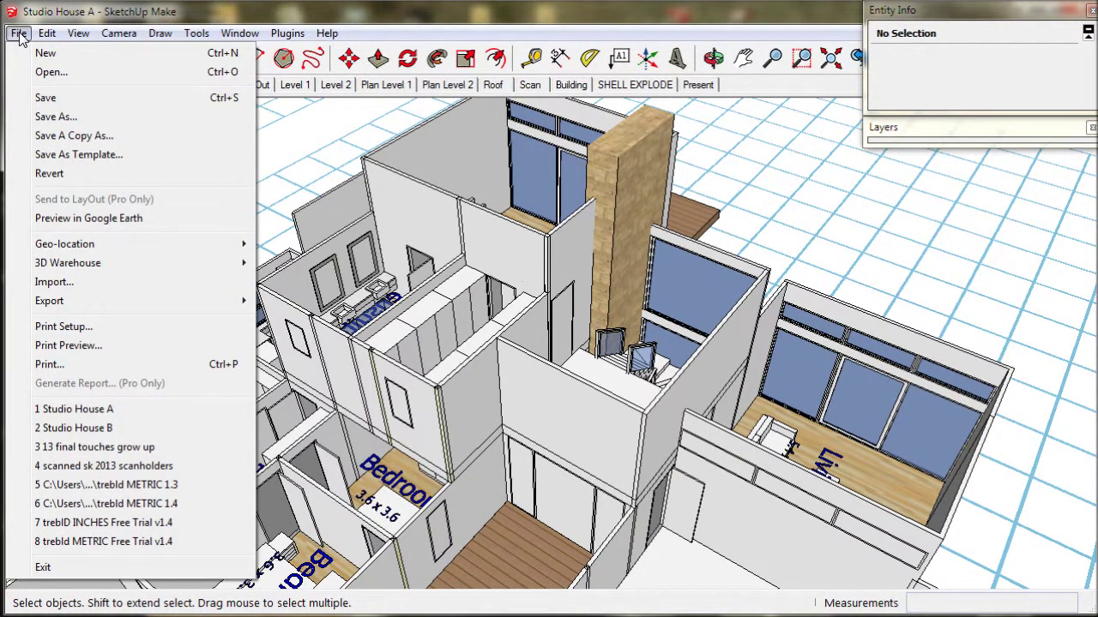